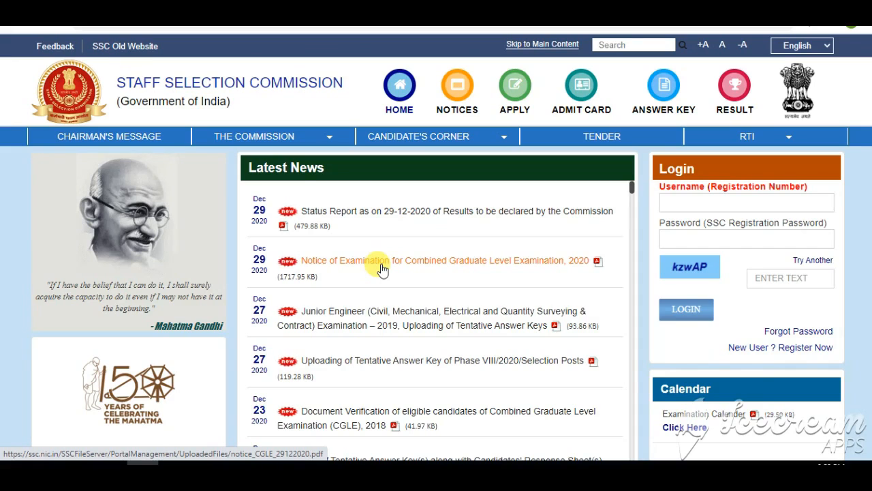
# Open the Notice of Examination for Combined Graduate Level Examination, 2020 and review its application, fee payment and exam dates
pyautogui.click(382, 267)
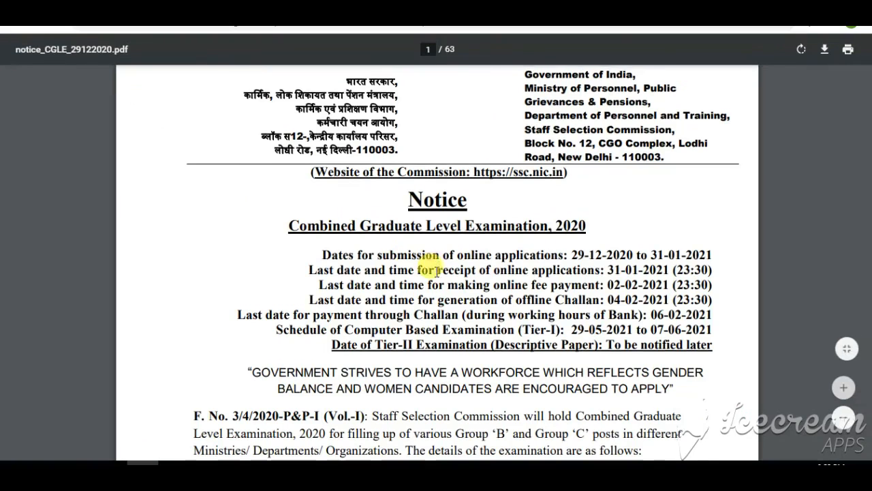
pyautogui.scroll(3, 436, 271)
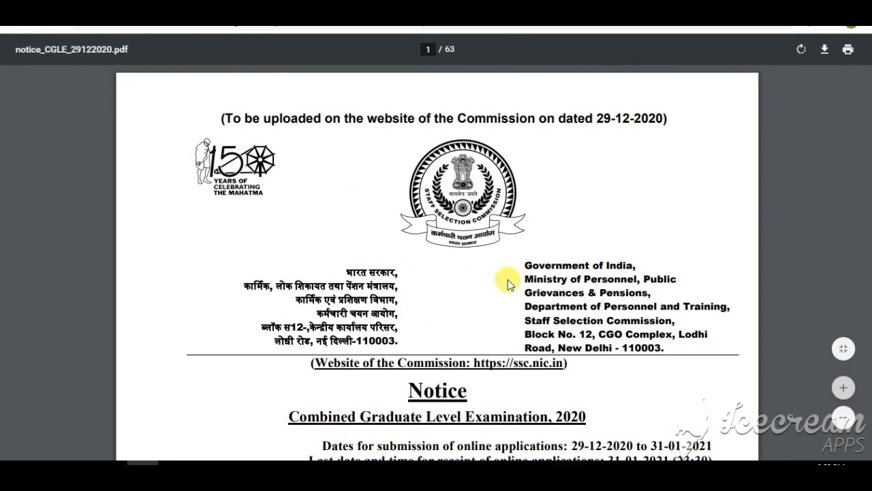
pyautogui.scroll(-1, 347, 289)
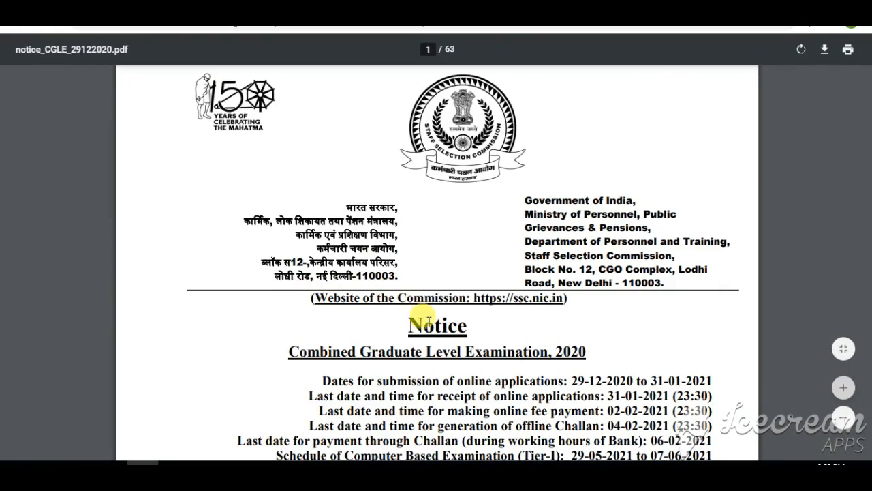
pyautogui.scroll(-2, 415, 321)
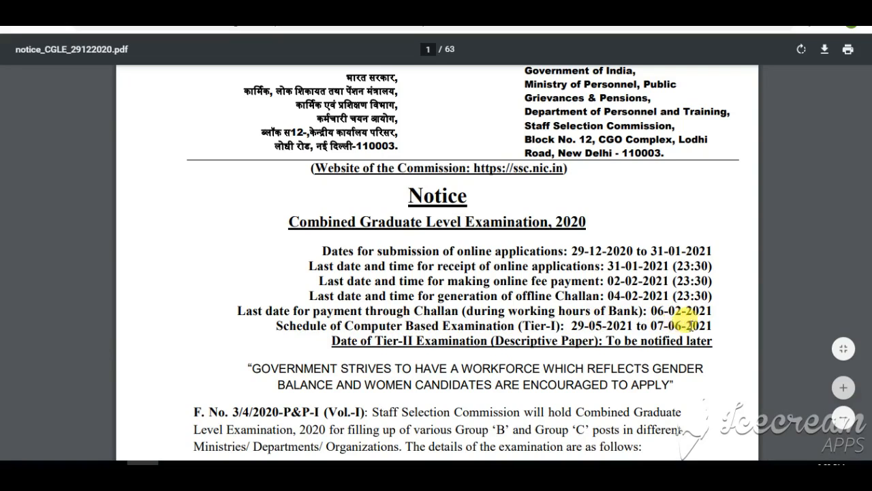
pyautogui.scroll(-1, 399, 317)
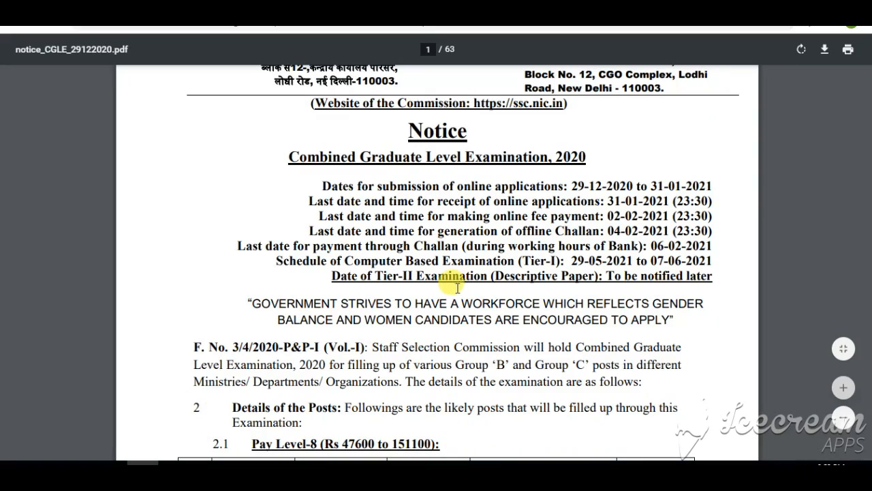
pyautogui.scroll(-1, 555, 307)
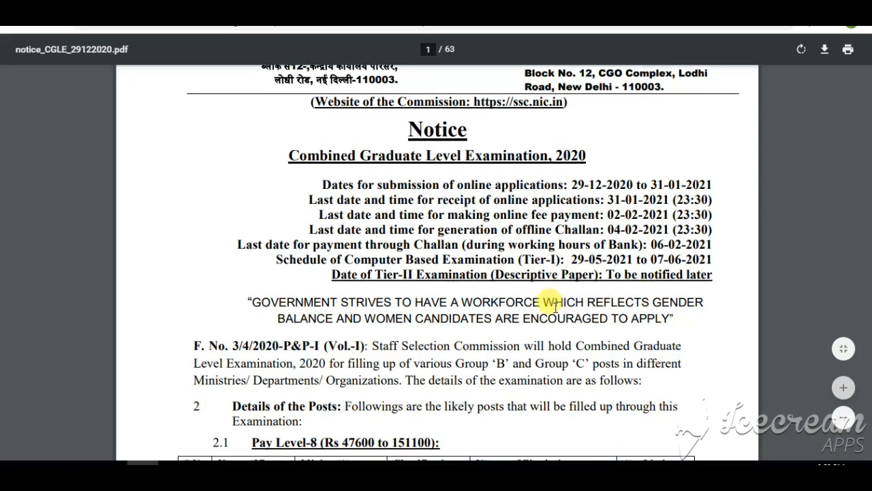
# Examine the Pay Level-8 and Pay Level-7 post tables in the notice, including departments, classifications and age limits
pyautogui.scroll(-3, 555, 308)
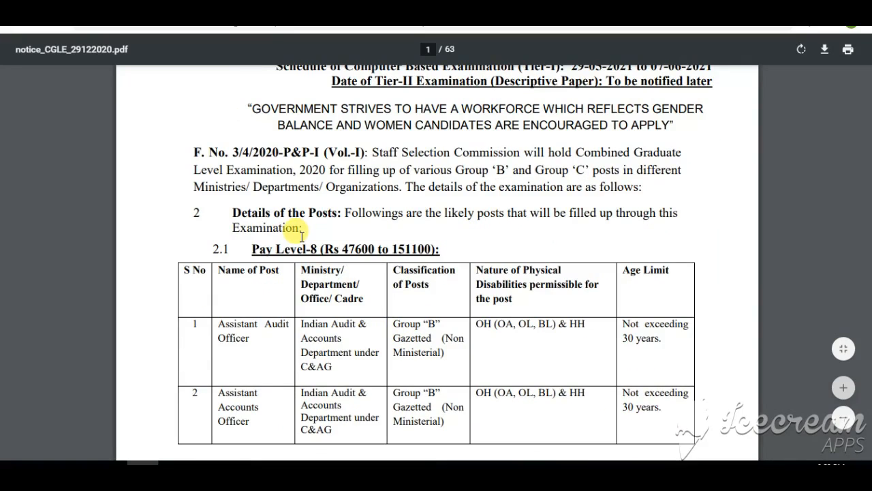
pyautogui.scroll(-1, 302, 242)
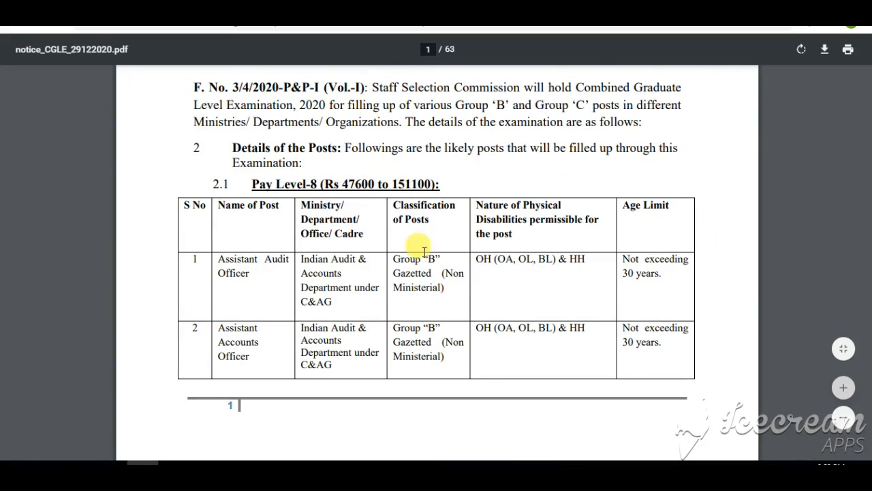
pyautogui.scroll(-2, 633, 224)
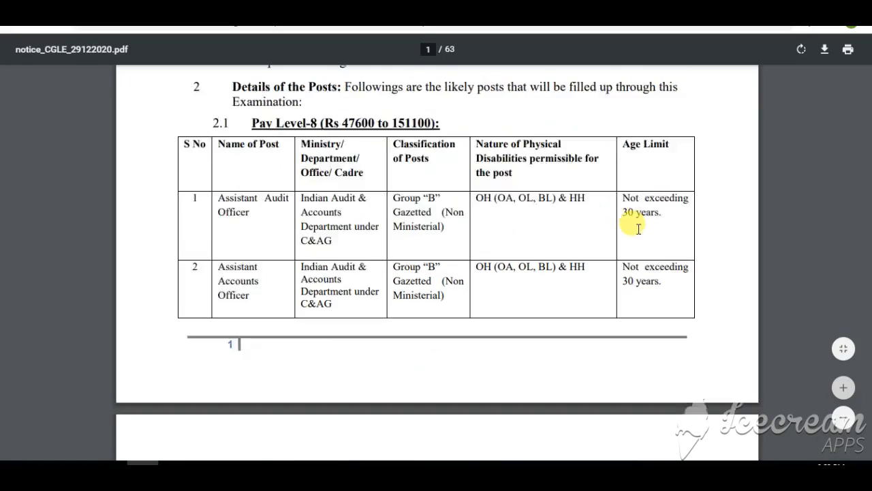
pyautogui.scroll(-2, 636, 266)
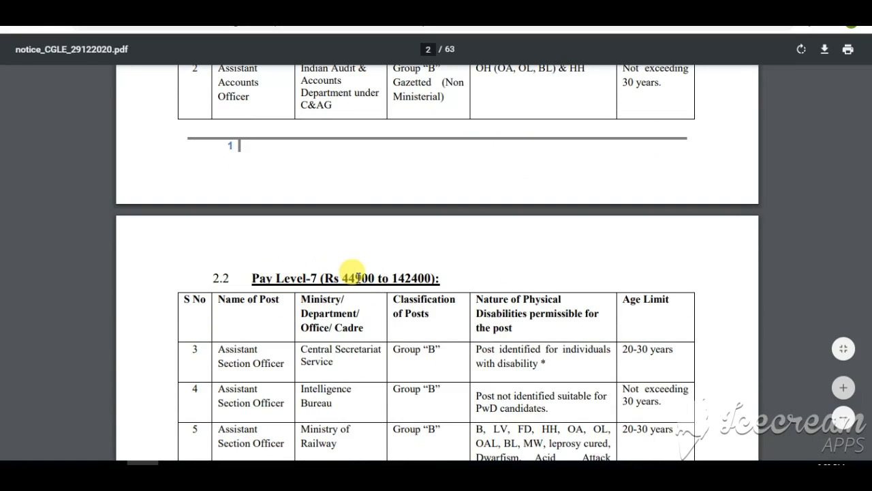
pyautogui.scroll(-2, 344, 275)
pyautogui.scroll(-1, 251, 231)
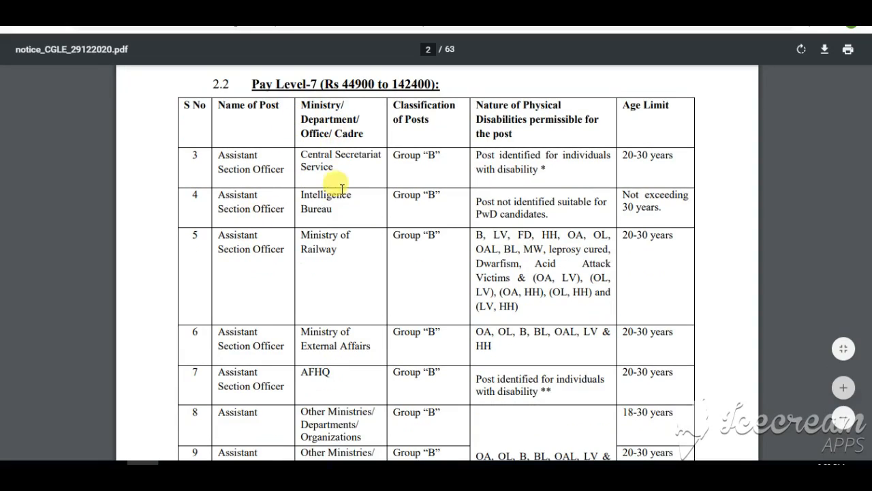
pyautogui.scroll(-1, 339, 196)
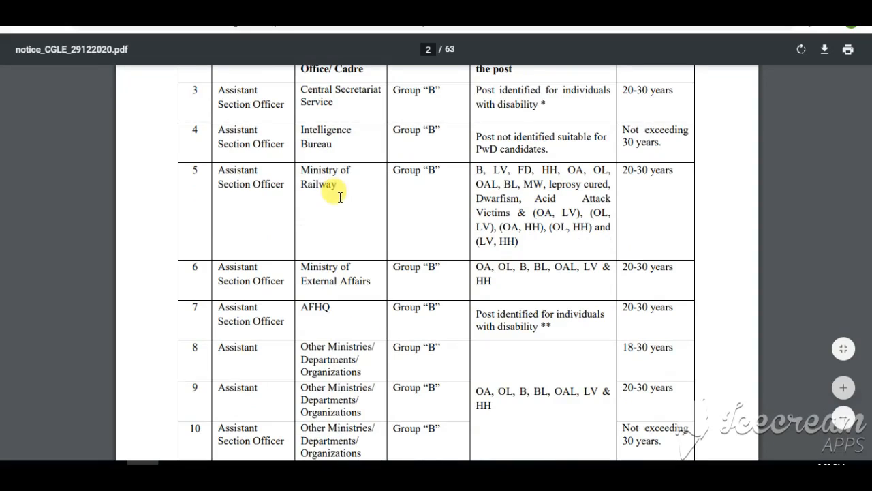
pyautogui.scroll(-1, 635, 170)
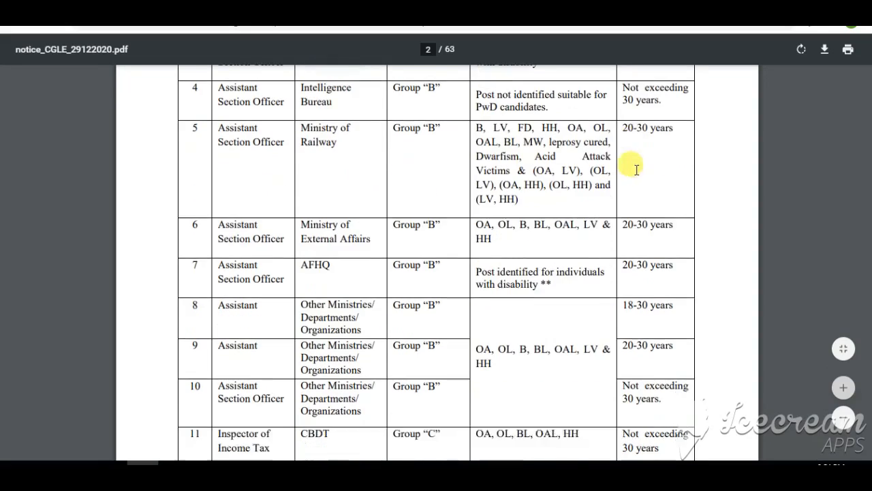
pyautogui.scroll(-7, 636, 170)
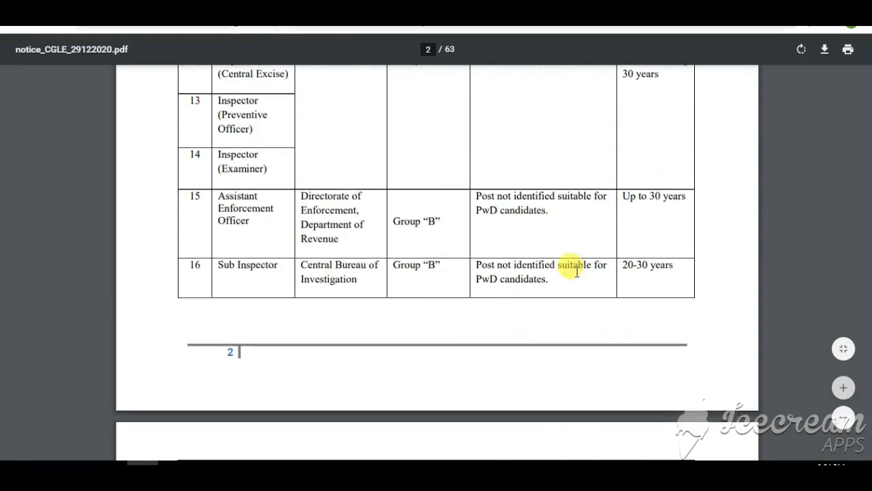
pyautogui.scroll(-5, 577, 270)
pyautogui.scroll(-1, 273, 282)
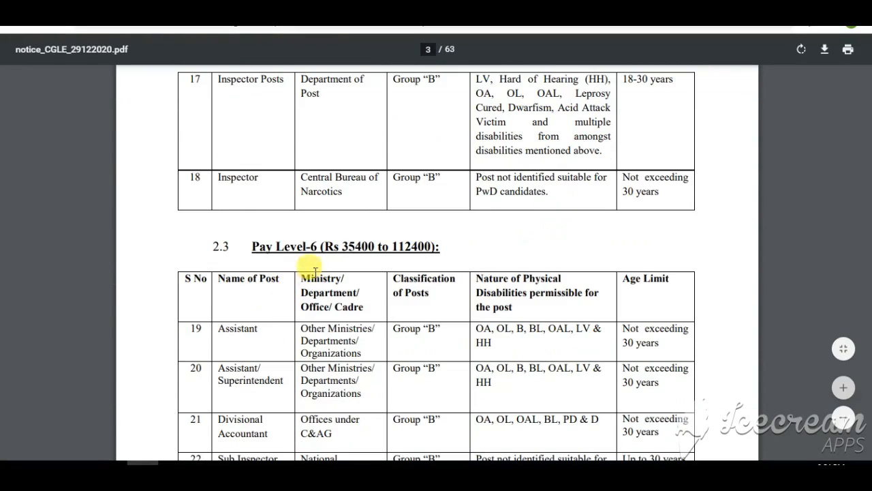
# Examine the Pay Level-6, Pay Level-5 and Pay Level-4 post tables, including departments, classifications and age limits
pyautogui.scroll(-3, 362, 269)
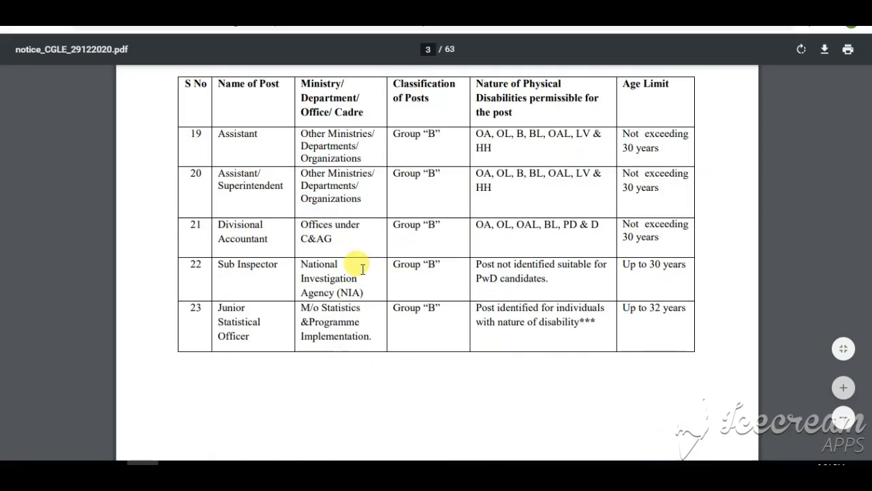
pyautogui.scroll(-2, 363, 268)
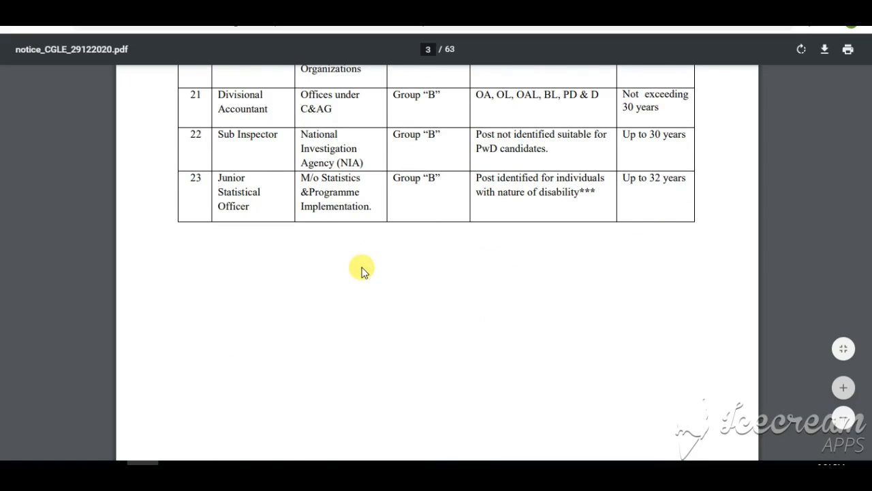
pyautogui.scroll(-6, 362, 271)
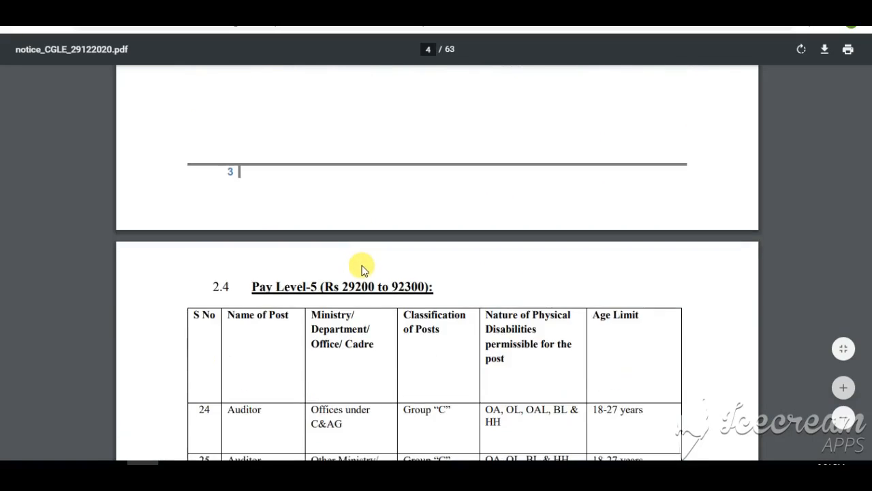
pyautogui.scroll(-3, 362, 271)
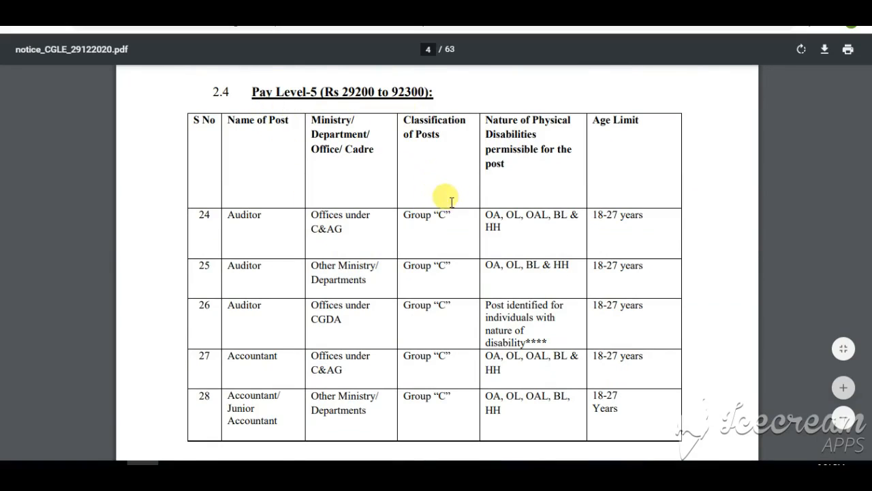
pyautogui.scroll(-6, 578, 266)
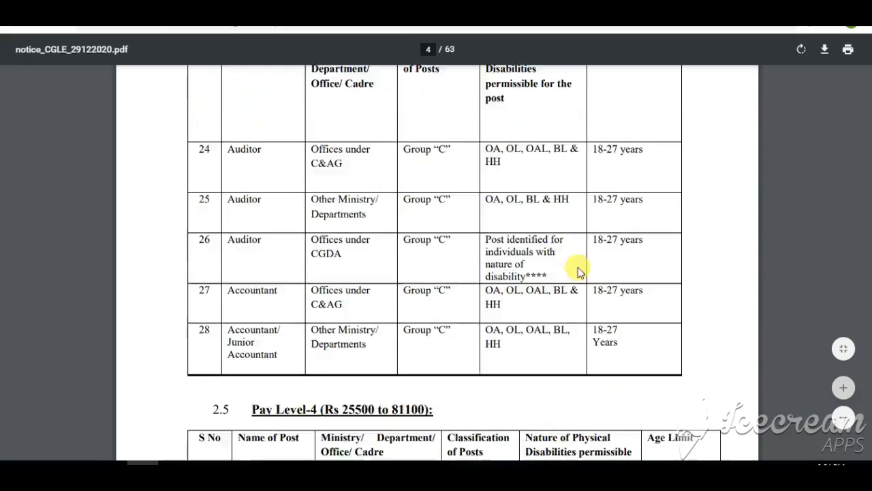
pyautogui.scroll(2, 502, 279)
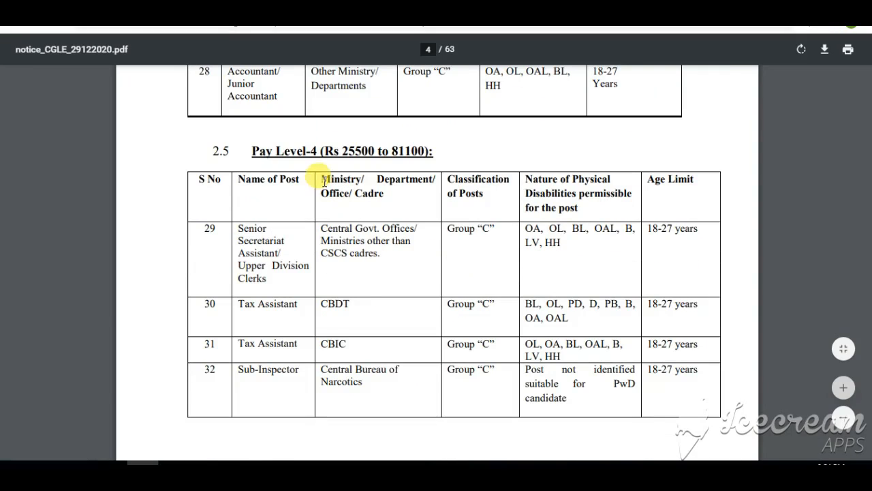
pyautogui.scroll(-1, 609, 261)
# Look through the tables of disabilities allowed for specific posts and the list of abbreviations used
pyautogui.scroll(-4, 608, 261)
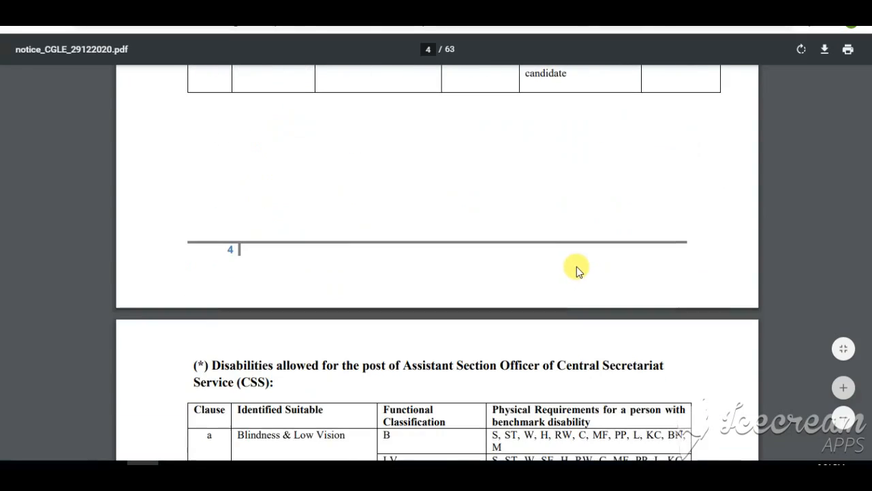
pyautogui.scroll(-3, 563, 273)
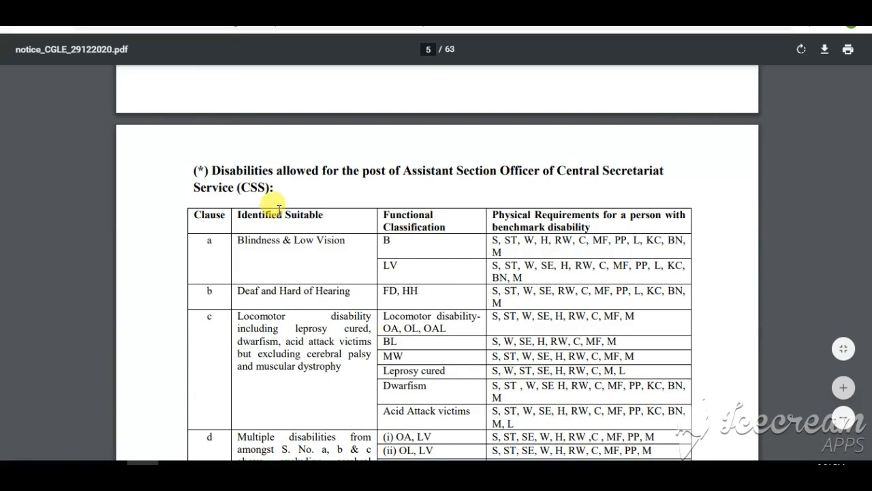
pyautogui.scroll(-4, 574, 229)
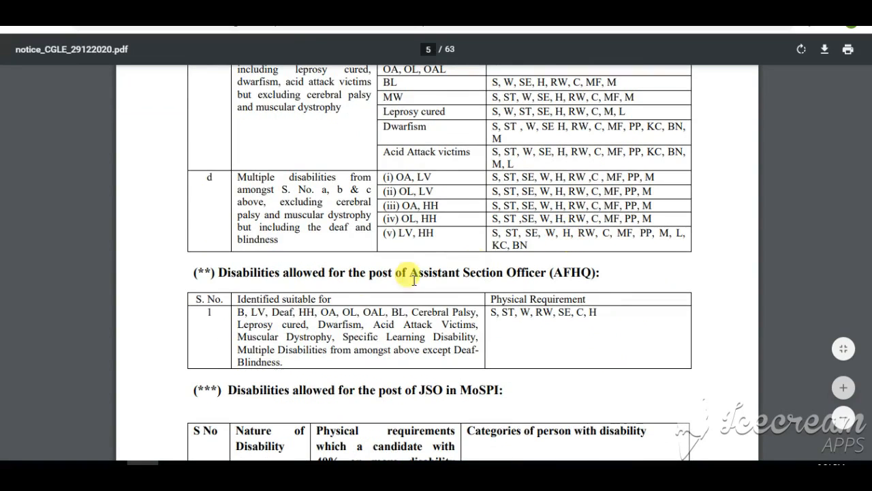
pyautogui.scroll(-4, 416, 283)
pyautogui.scroll(-4, 420, 276)
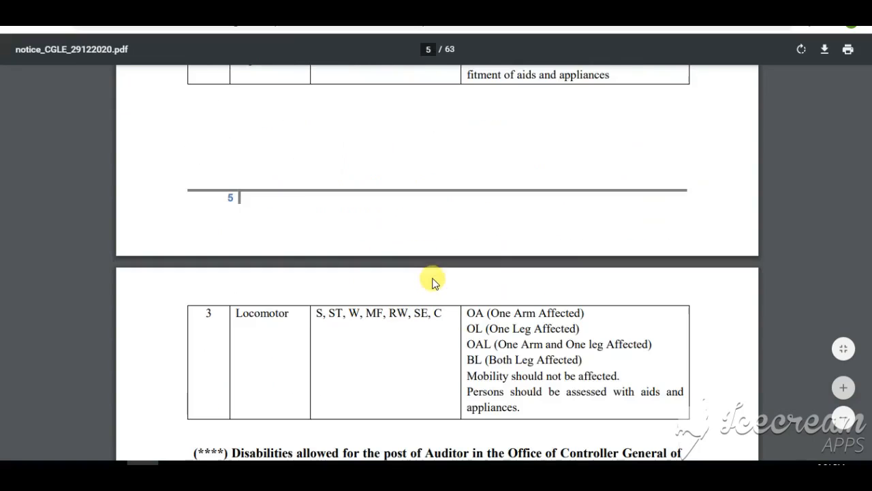
pyautogui.scroll(-5, 444, 284)
pyautogui.scroll(-3, 327, 272)
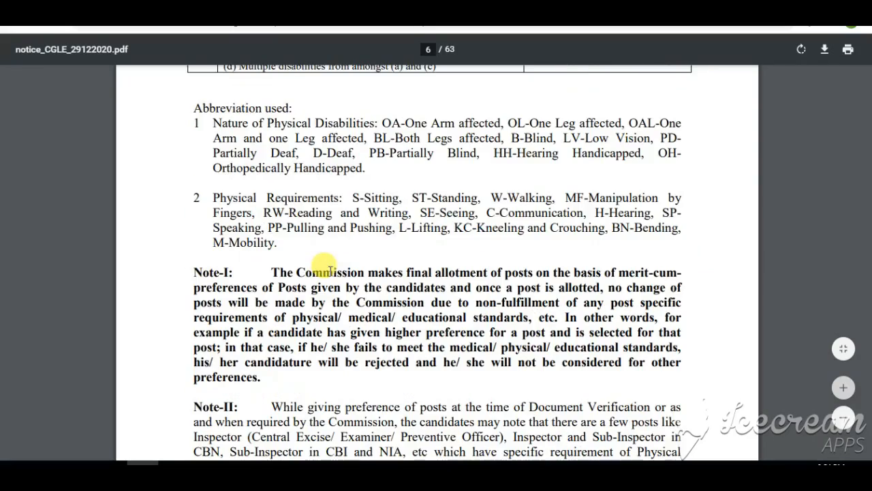
# Read the Vacancies and Reservation section and the Nationality/Citizenship requirements of the notice
pyautogui.scroll(-7, 335, 270)
pyautogui.scroll(-3, 376, 282)
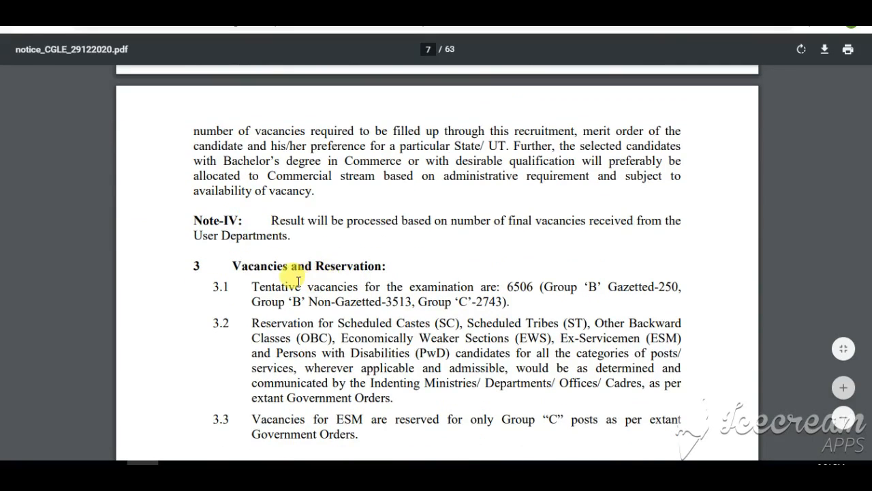
pyautogui.scroll(-5, 366, 286)
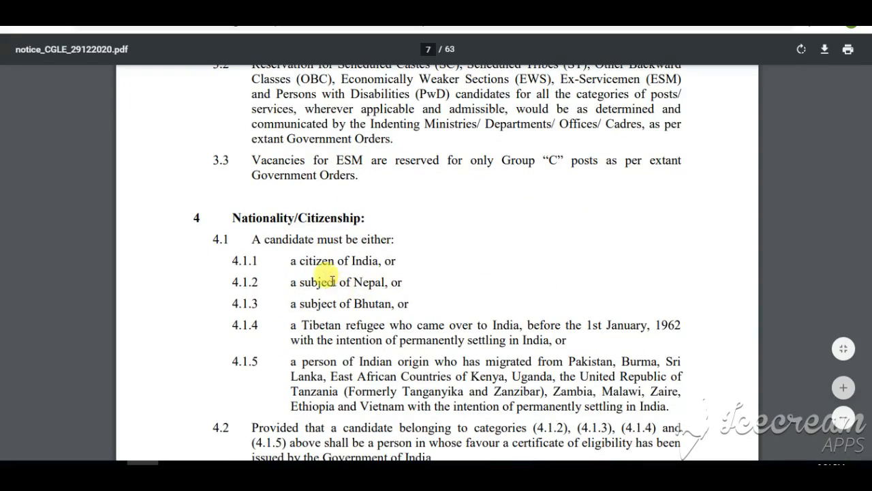
pyautogui.scroll(-5, 371, 282)
# Examine the age limit requirements and category-wise age relaxations, continuing through to the Essential Educational Qualifications in section 8
pyautogui.scroll(-5, 361, 281)
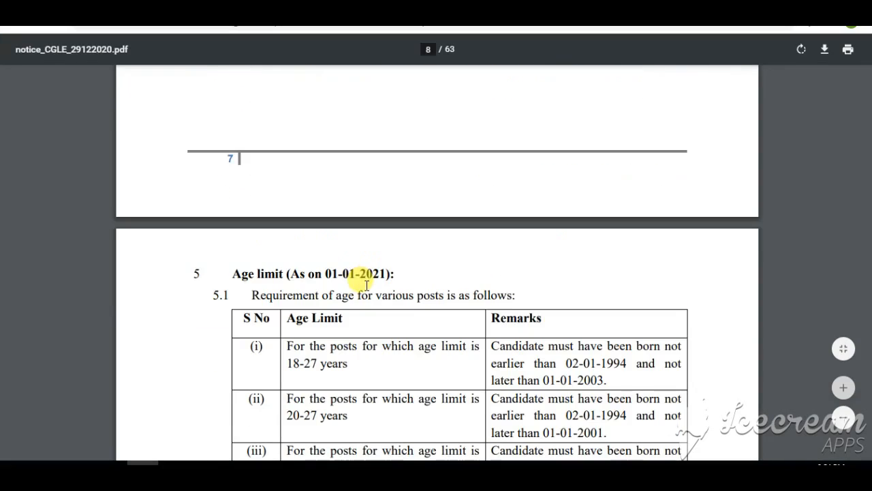
pyautogui.scroll(-4, 314, 273)
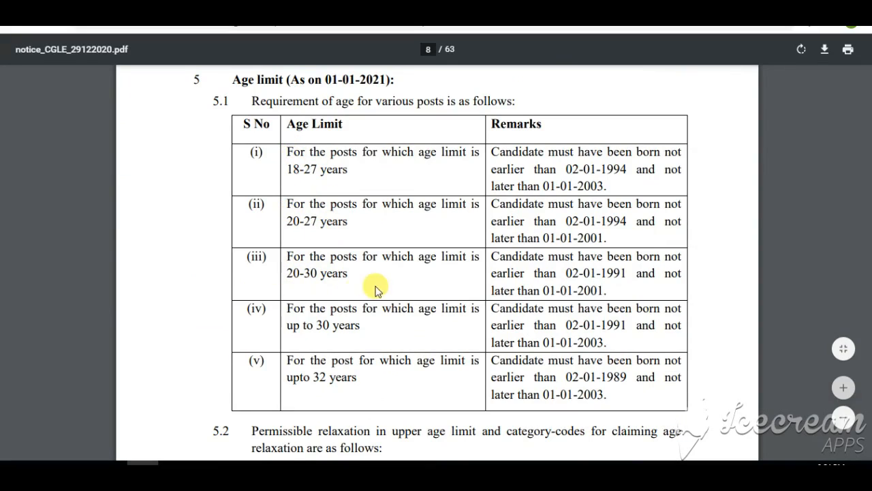
pyautogui.scroll(-4, 368, 300)
pyautogui.scroll(-3, 354, 307)
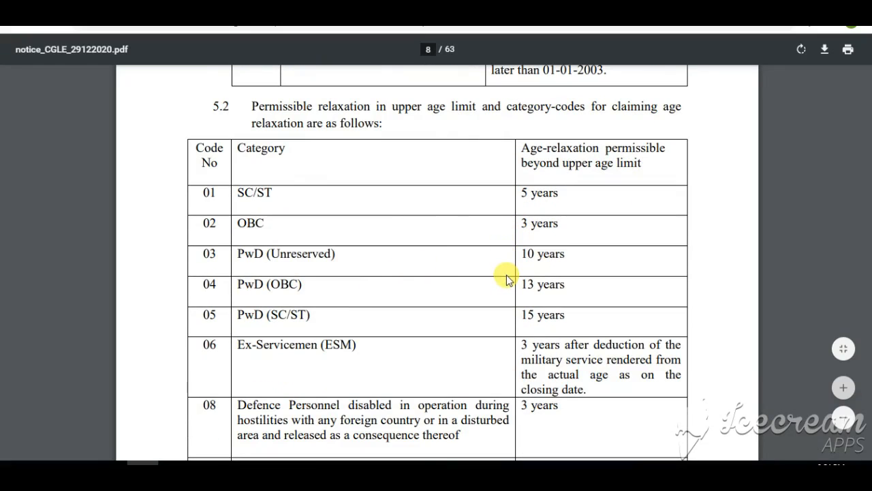
pyautogui.scroll(-3, 534, 253)
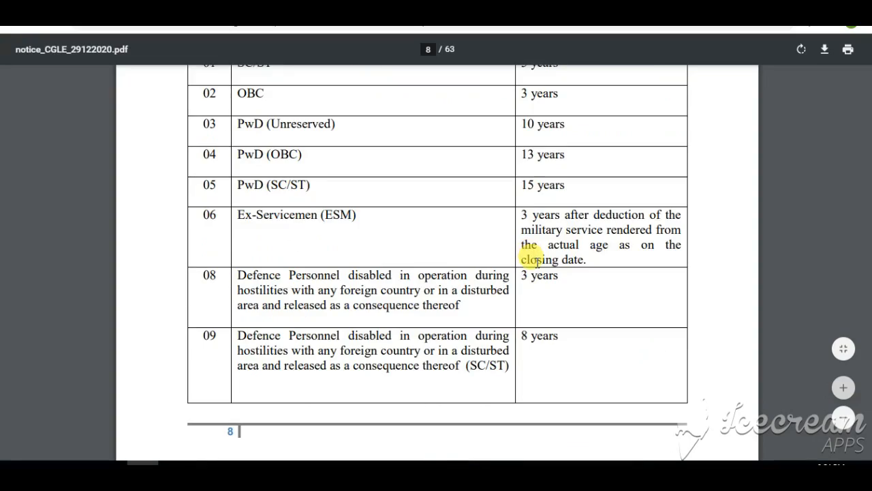
pyautogui.scroll(-7, 537, 261)
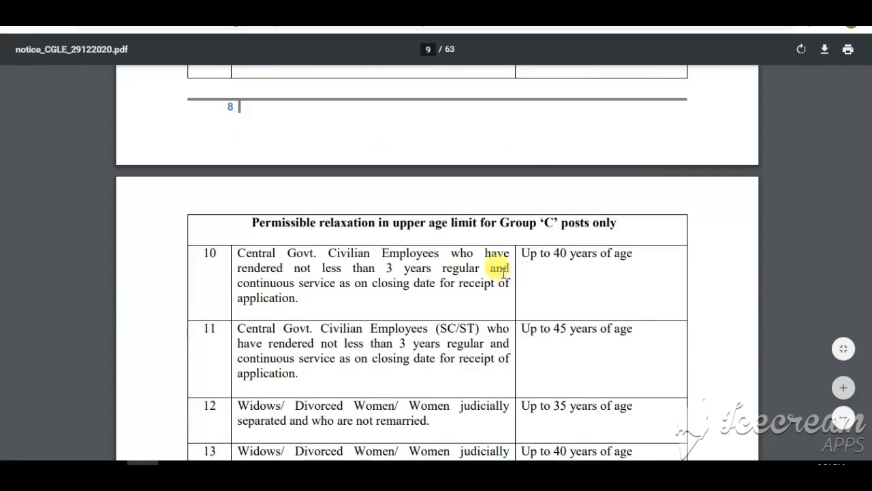
pyautogui.scroll(-15, 451, 267)
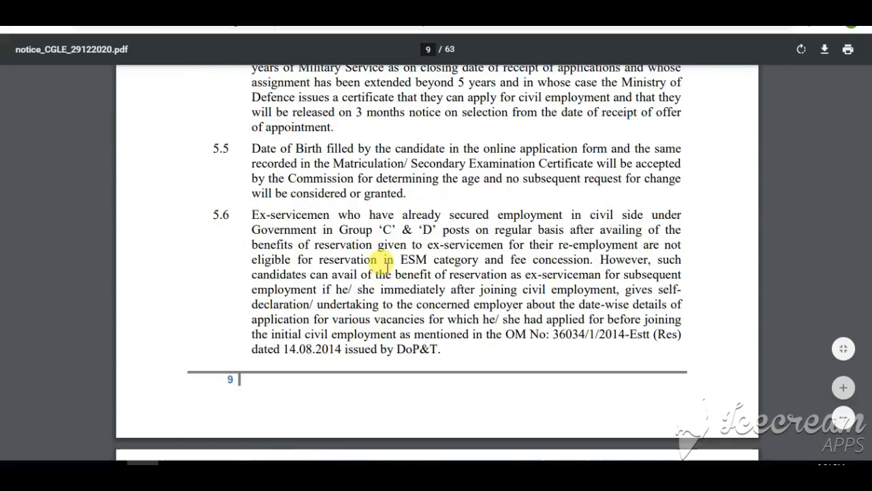
pyautogui.scroll(-15, 354, 268)
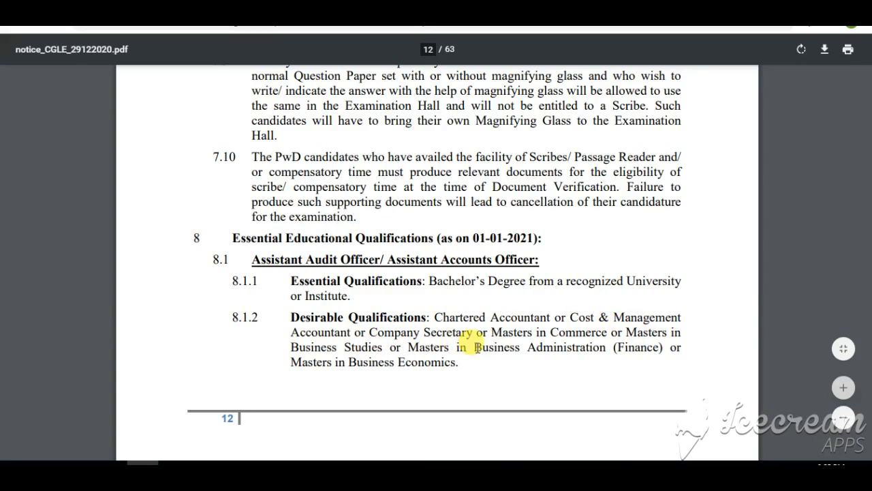
# Read the essential educational qualifications for each post, the How to apply section and the Application Fee section of the notice
pyautogui.scroll(-3, 478, 347)
pyautogui.scroll(-2, 339, 353)
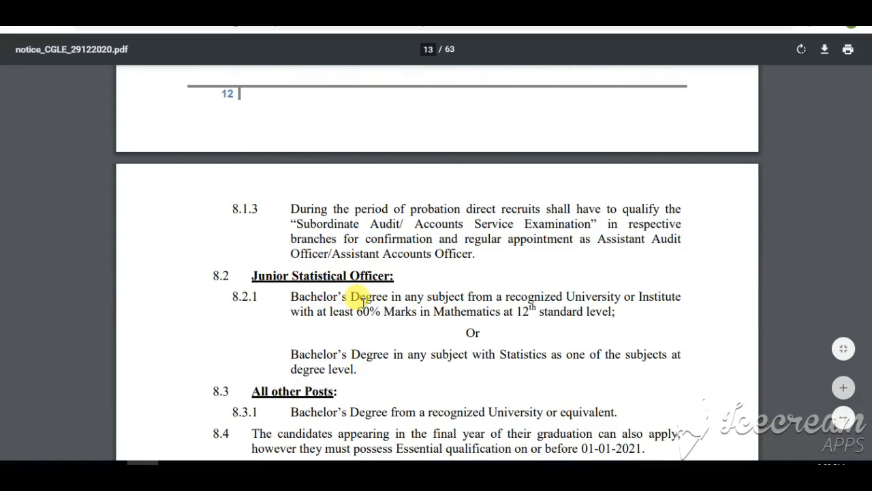
pyautogui.scroll(-12, 365, 303)
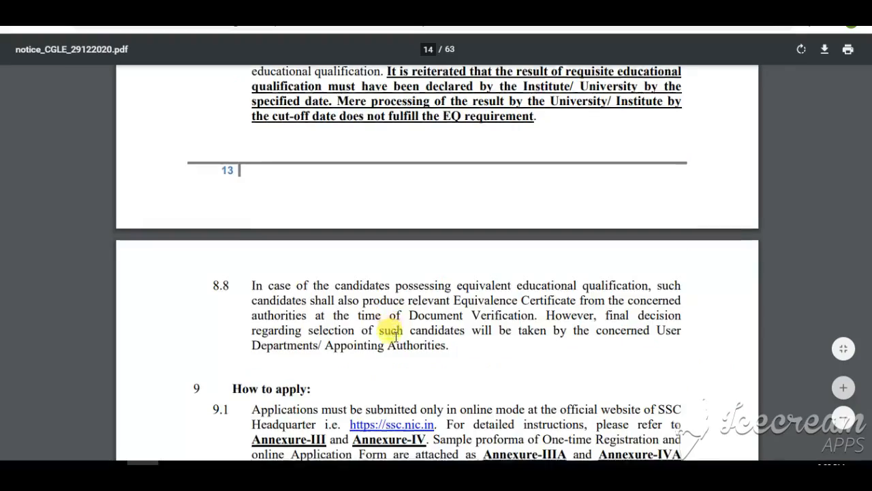
pyautogui.scroll(-8, 396, 333)
pyautogui.scroll(-3, 394, 337)
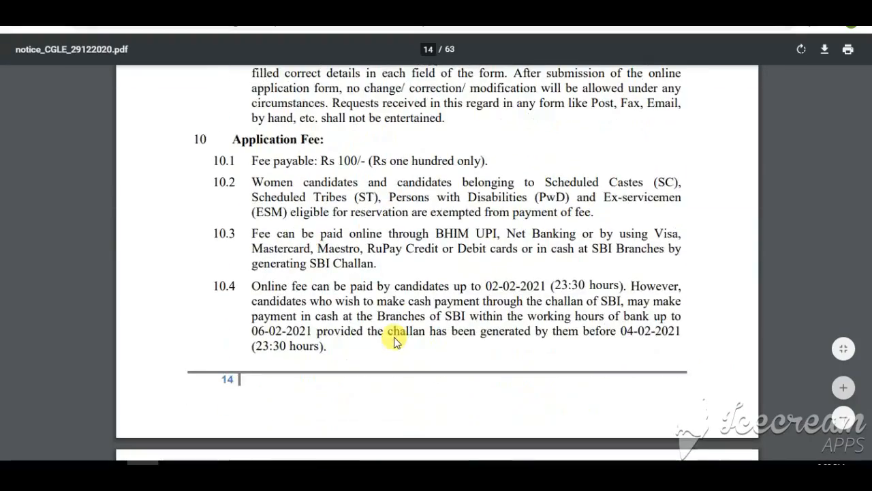
pyautogui.scroll(-3, 365, 322)
# Look through the Centres of Examination table, including centre codes, SSC regions and regional office websites
pyautogui.scroll(-5, 374, 325)
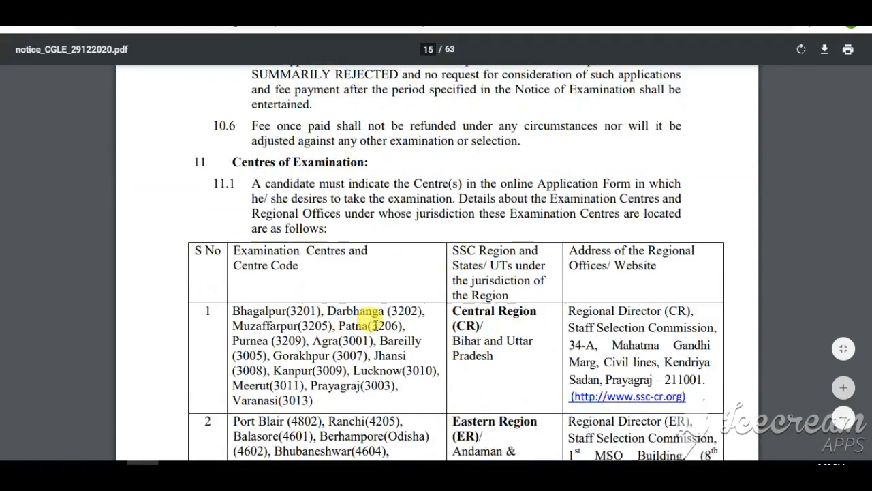
pyautogui.scroll(-3, 372, 322)
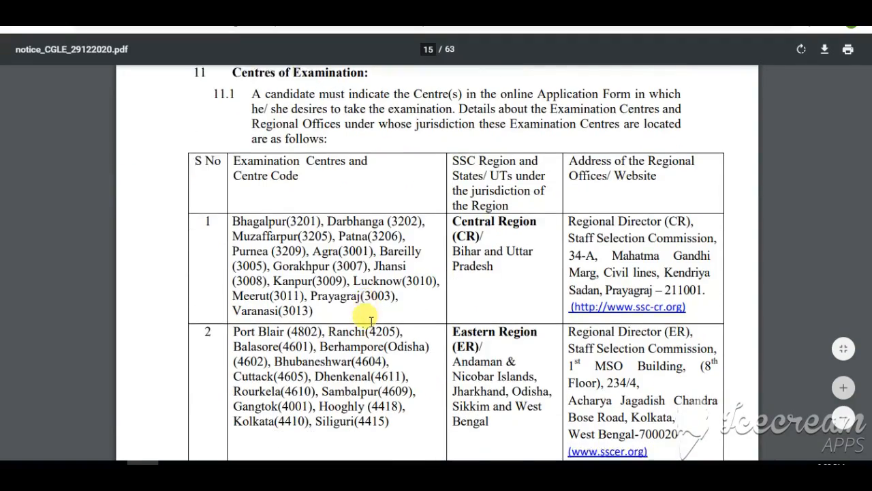
pyautogui.scroll(-3, 468, 296)
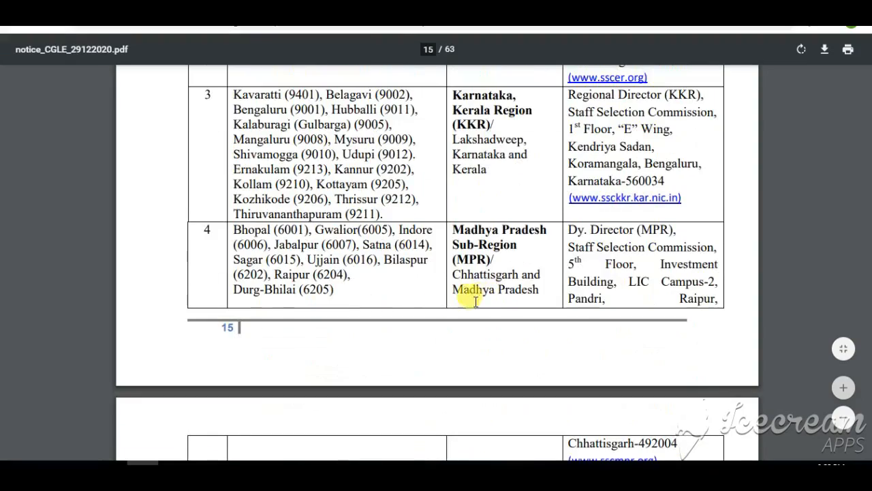
pyautogui.scroll(-1, 356, 293)
pyautogui.scroll(-4, 356, 293)
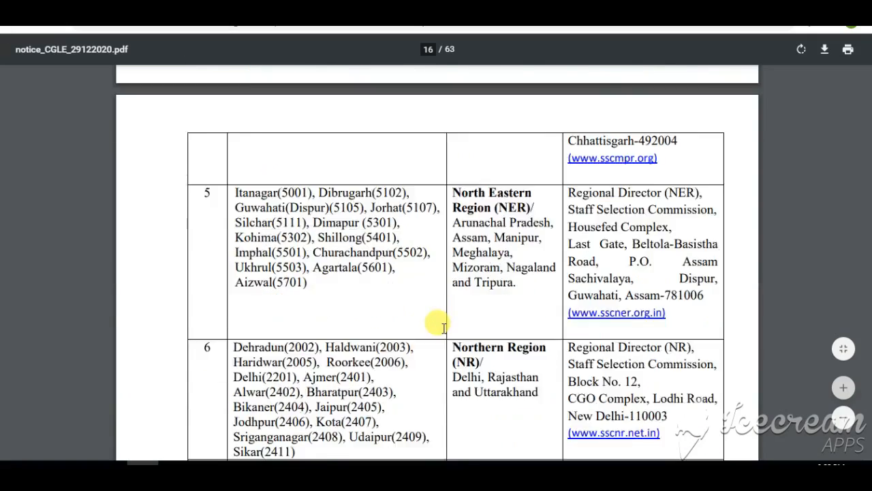
pyautogui.scroll(-6, 432, 272)
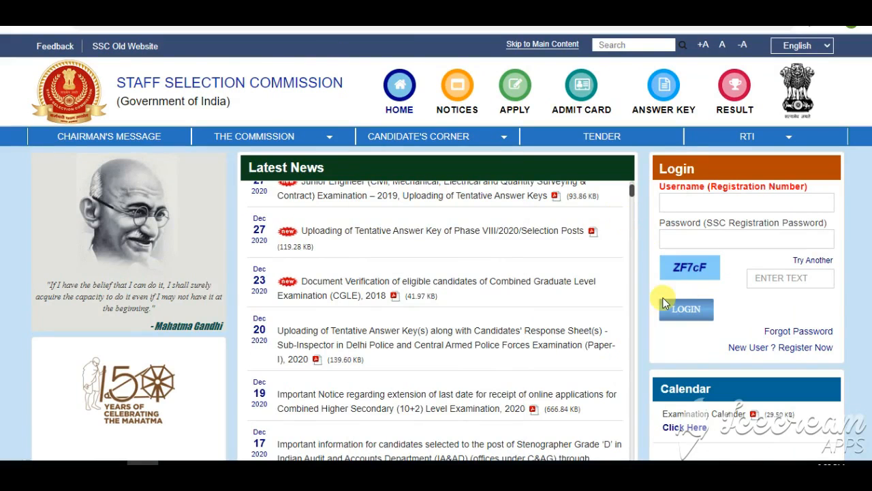
# Open the new user registration form on the SSC website and answer No to the question about having Aadhaar
pyautogui.click(814, 350)
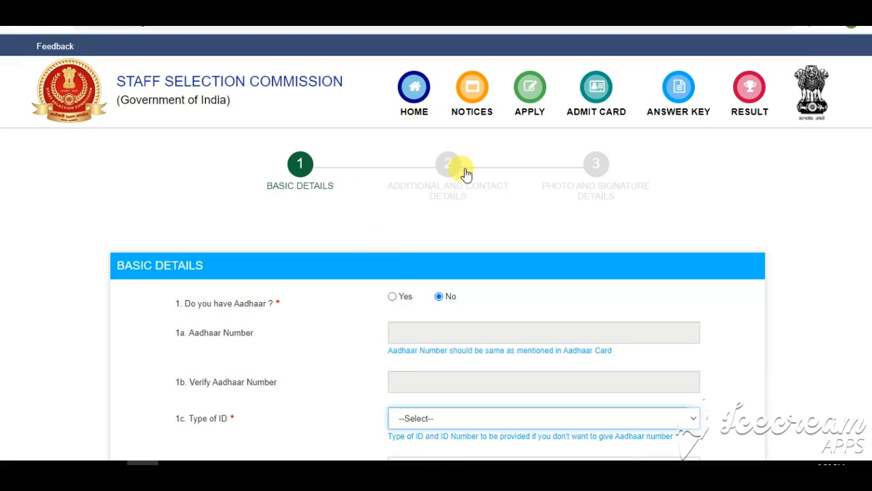
pyautogui.click(394, 299)
pyautogui.click(439, 299)
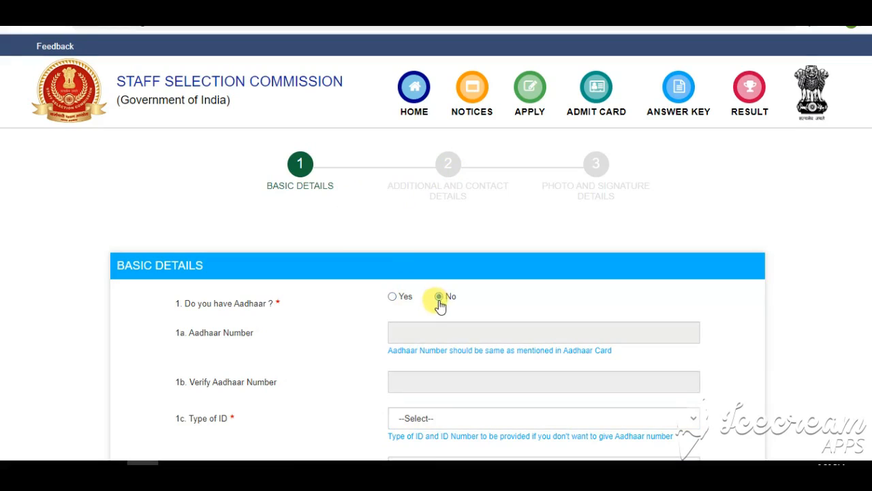
# Select Driving License as the type of ID and look at the ID Number and Name fields
pyautogui.scroll(-1, 409, 361)
pyautogui.click(423, 354)
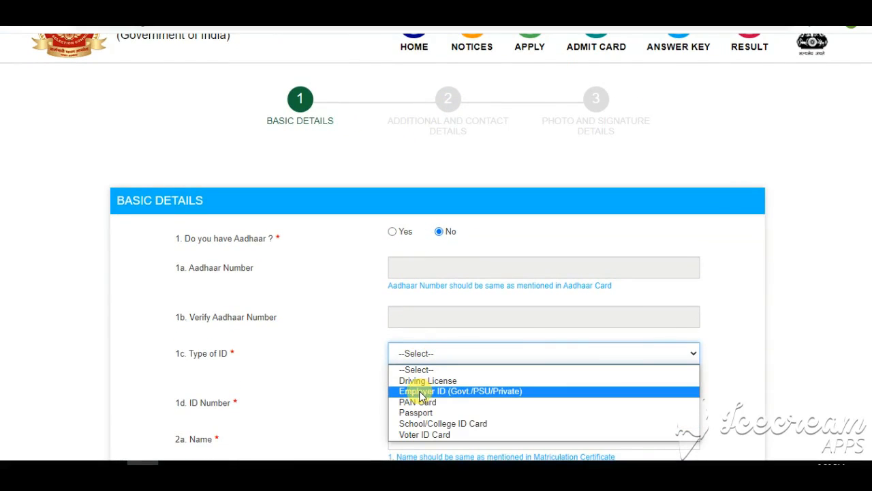
pyautogui.click(417, 382)
pyautogui.scroll(-2, 415, 381)
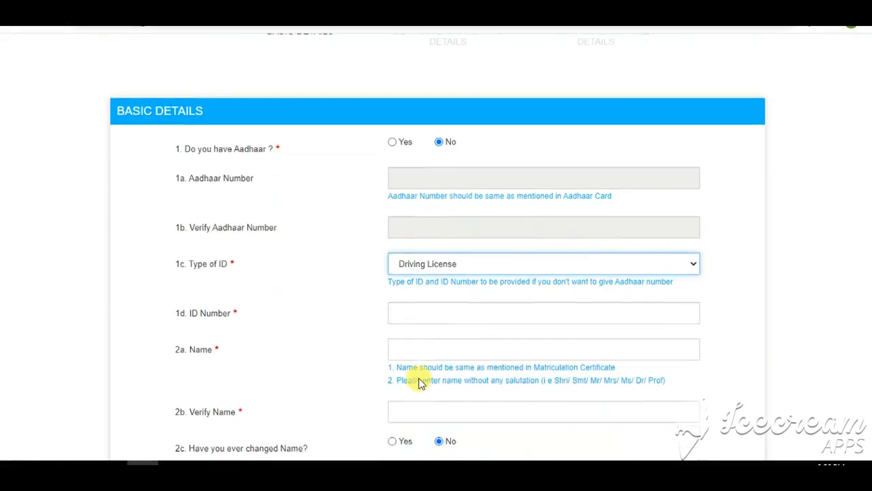
pyautogui.click(439, 270)
pyautogui.click(427, 325)
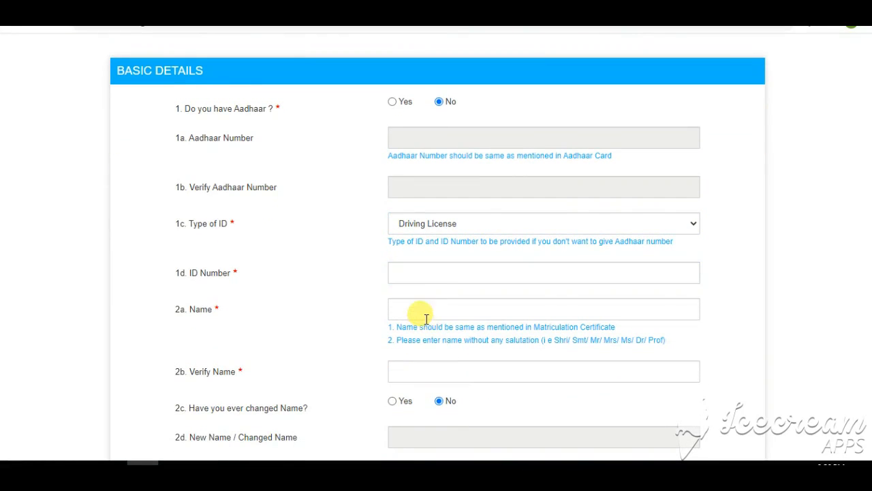
# Change the Aadhaar answer to Yes and go through the Aadhaar number and name fields with their verification fields
pyautogui.click(393, 102)
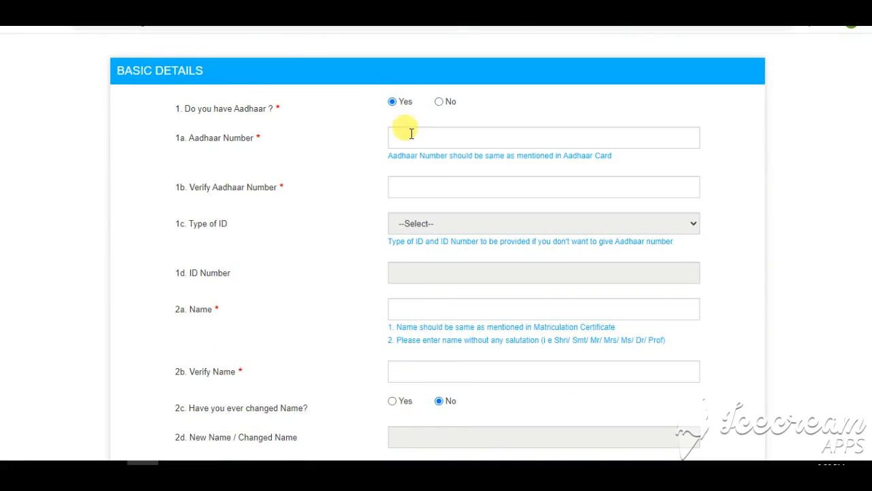
pyautogui.click(412, 133)
pyautogui.click(427, 187)
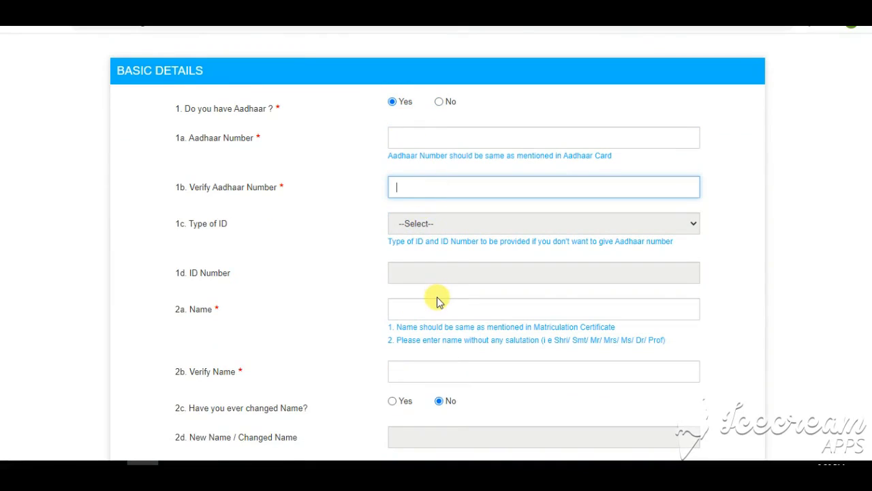
pyautogui.scroll(-2, 438, 290)
pyautogui.click(414, 181)
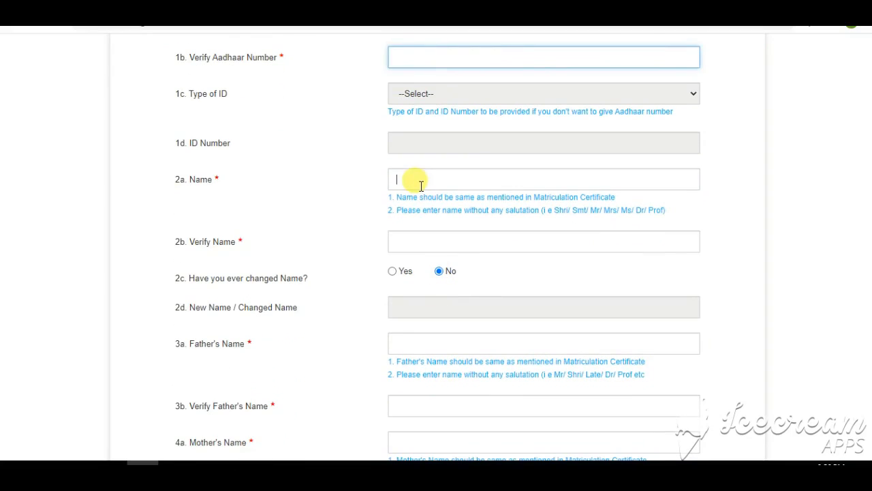
pyautogui.click(407, 248)
pyautogui.scroll(-2, 409, 310)
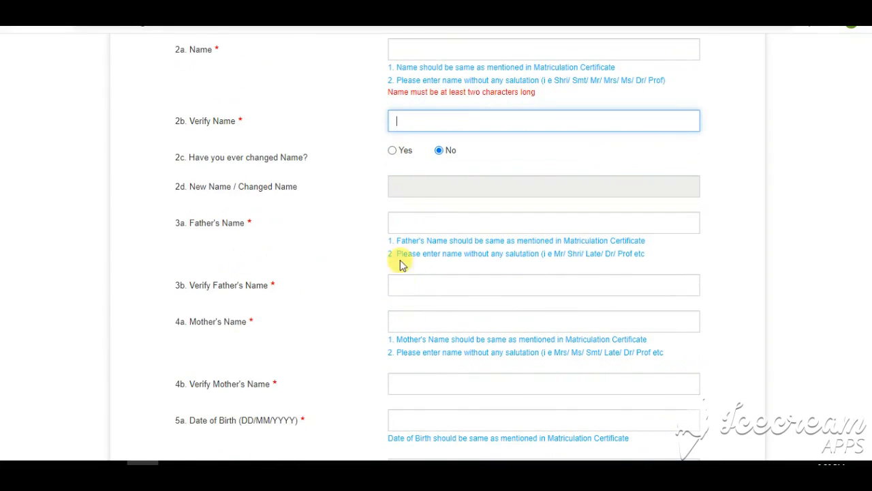
# Try Yes for the changed-name question to reach the New Name field, and set the answer back to No
pyautogui.click(393, 150)
pyautogui.click(409, 186)
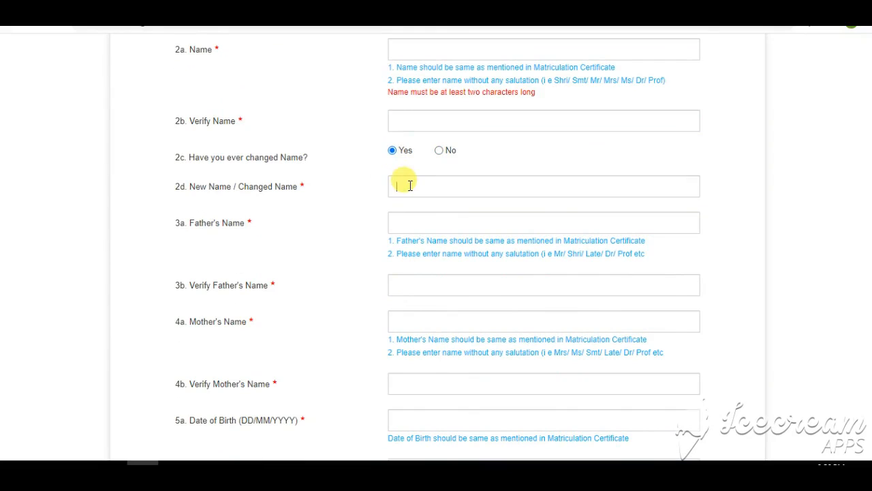
pyautogui.click(440, 152)
# Go through the father's name and mother's name fields together with their verification fields
pyautogui.click(418, 225)
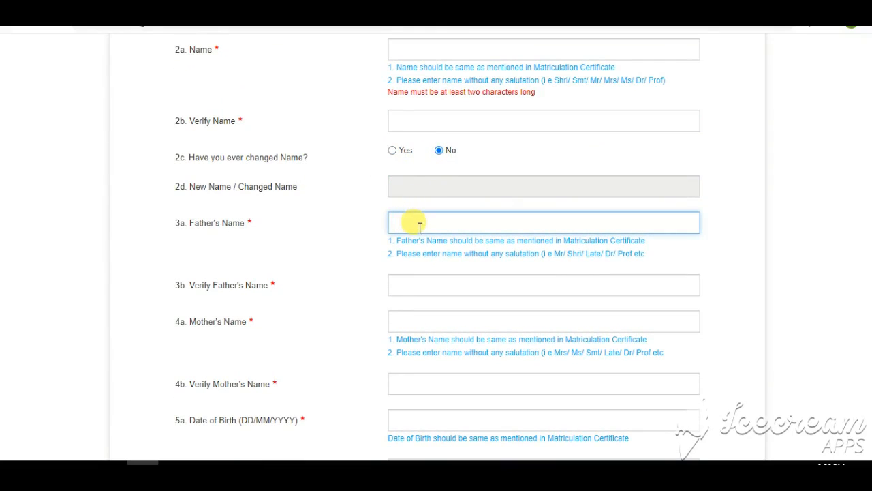
pyautogui.scroll(-1, 417, 252)
pyautogui.click(417, 216)
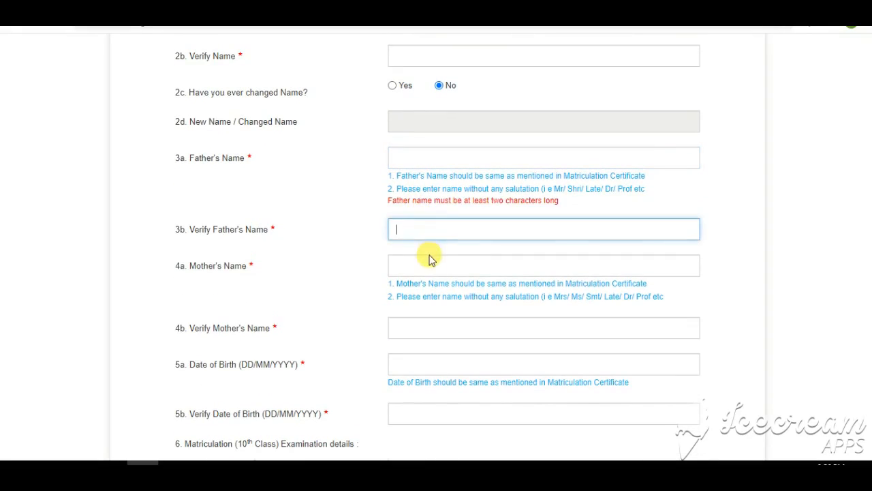
pyautogui.click(429, 259)
pyautogui.scroll(-2, 419, 257)
pyautogui.click(426, 198)
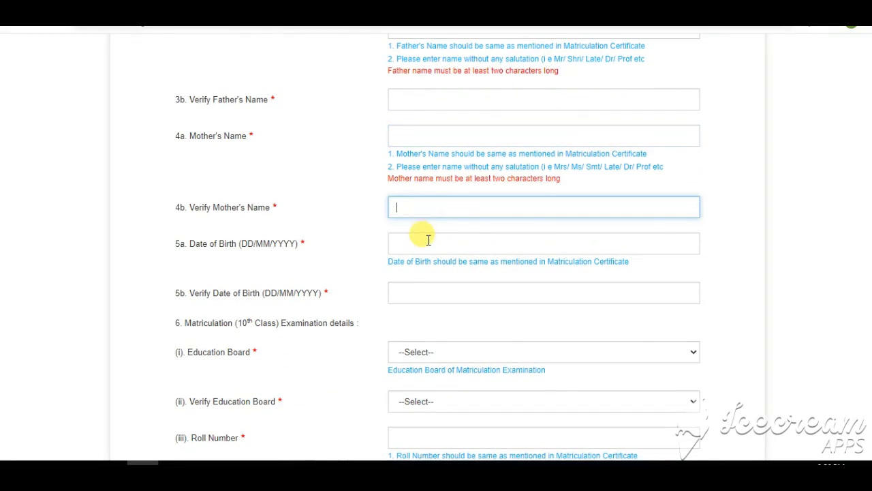
# View the date picker for the date of birth field and for its verification field
pyautogui.click(415, 242)
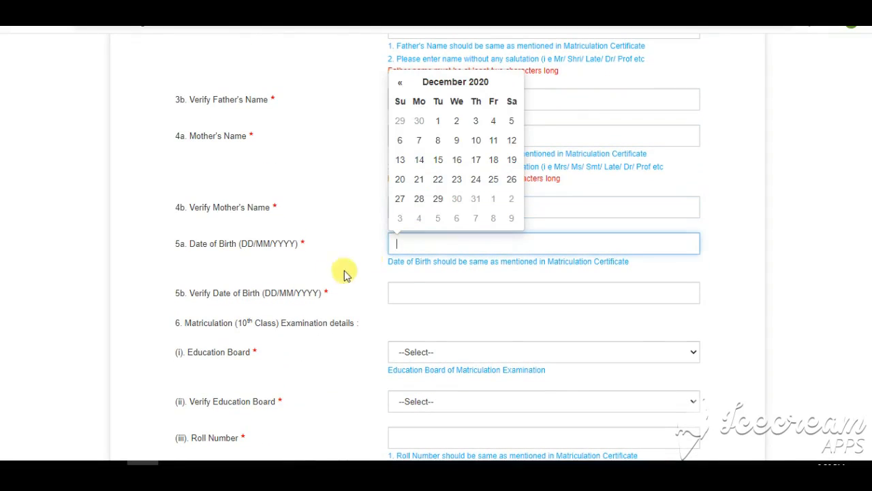
pyautogui.click(483, 292)
pyautogui.scroll(-1, 346, 287)
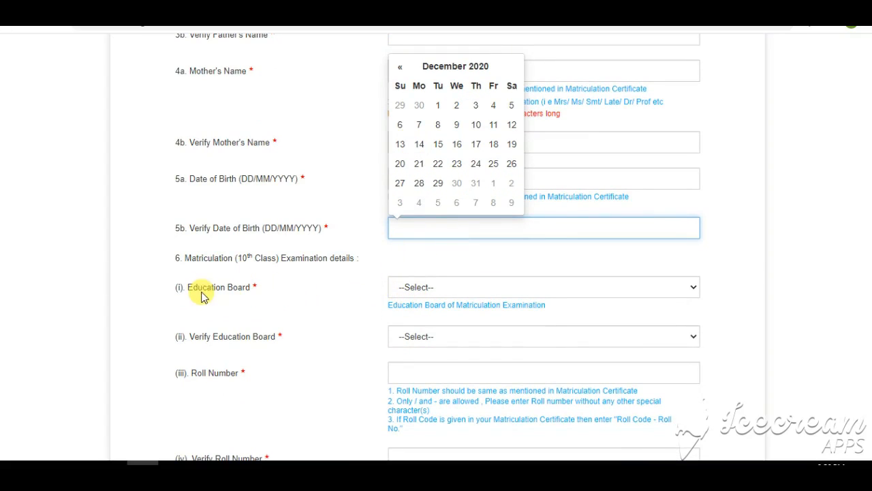
# Browse the lists of boards for Education Board and Verify Education Board in the matriculation details
pyautogui.click(446, 291)
pyautogui.scroll(-1, 444, 259)
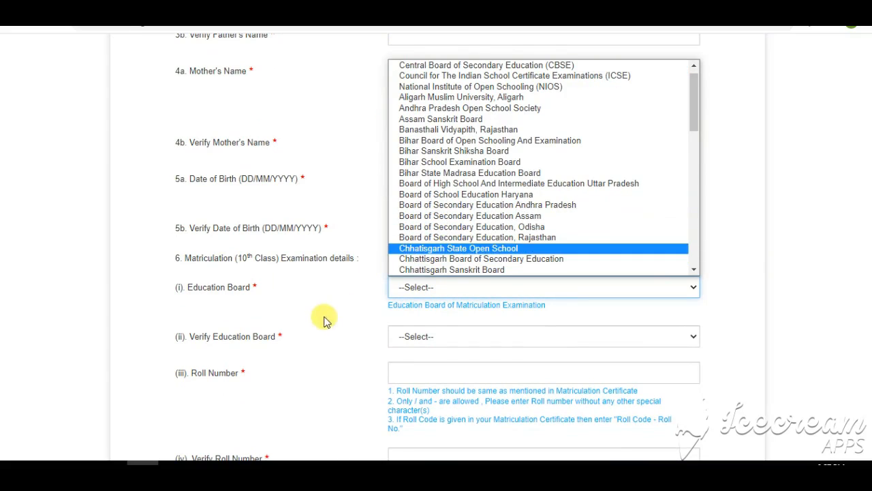
pyautogui.click(477, 339)
pyautogui.scroll(-4, 443, 300)
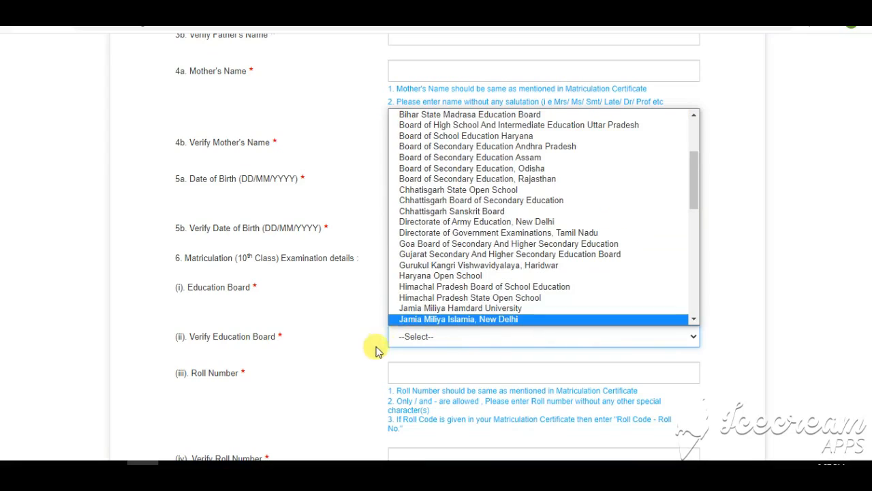
# Go through the matriculation roll number fields and view the available options for Year of Passing
pyautogui.click(444, 368)
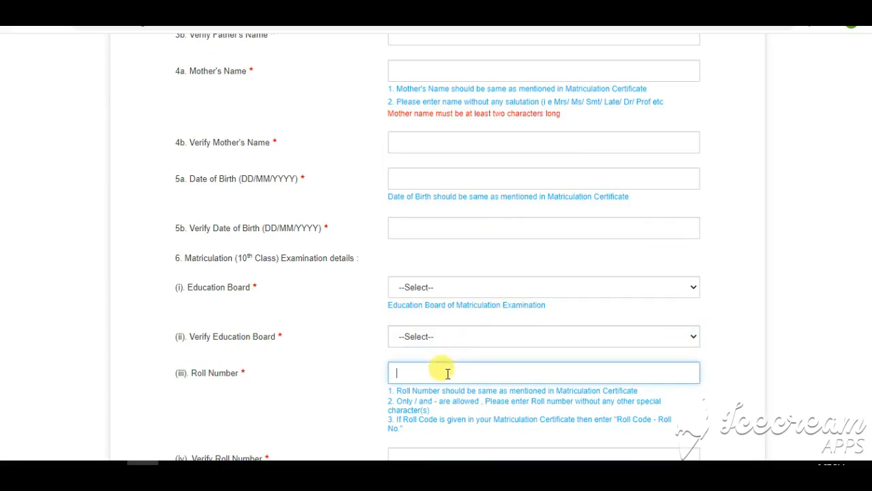
pyautogui.scroll(-3, 478, 356)
pyautogui.click(437, 260)
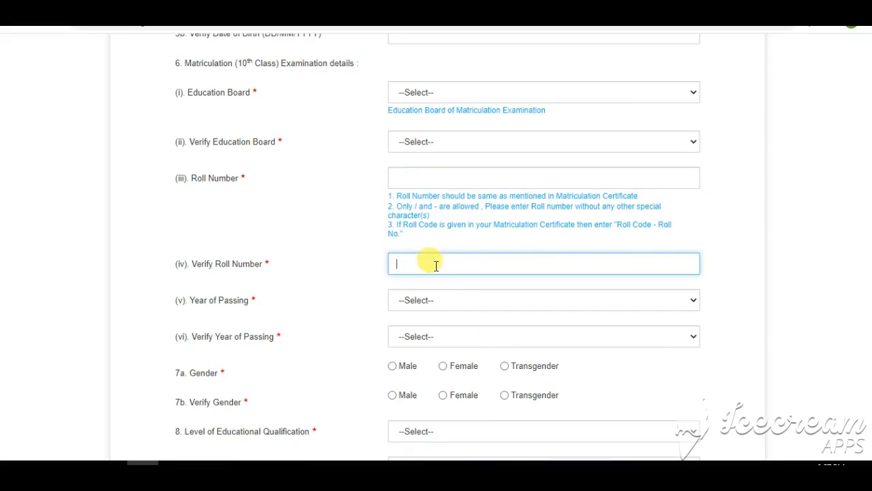
pyautogui.click(432, 306)
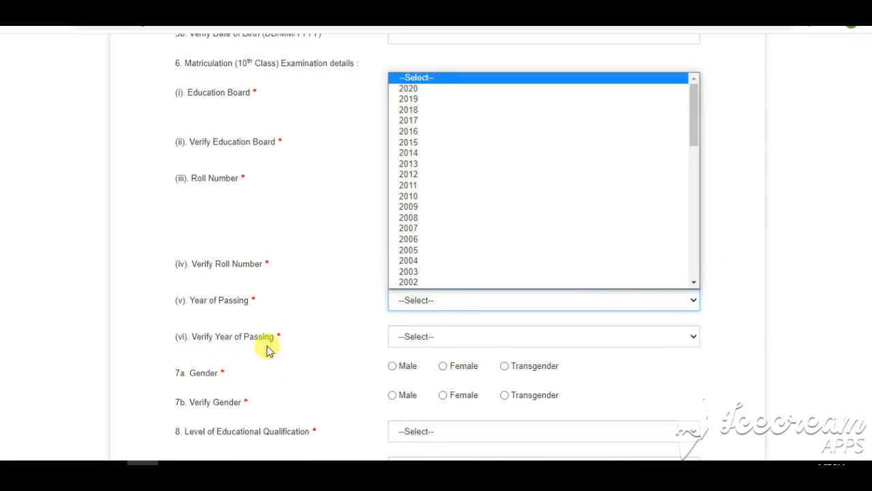
pyautogui.scroll(-1, 225, 368)
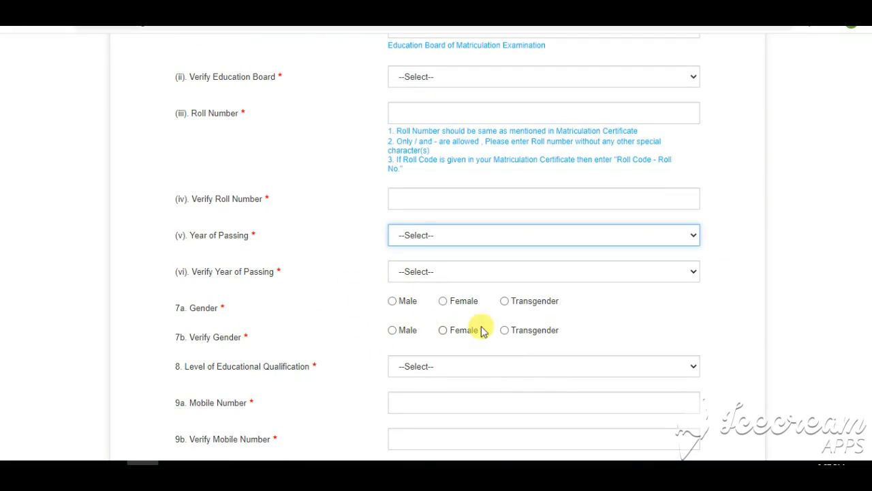
# Set the Level of Educational Qualification to Diploma
pyautogui.scroll(-1, 343, 325)
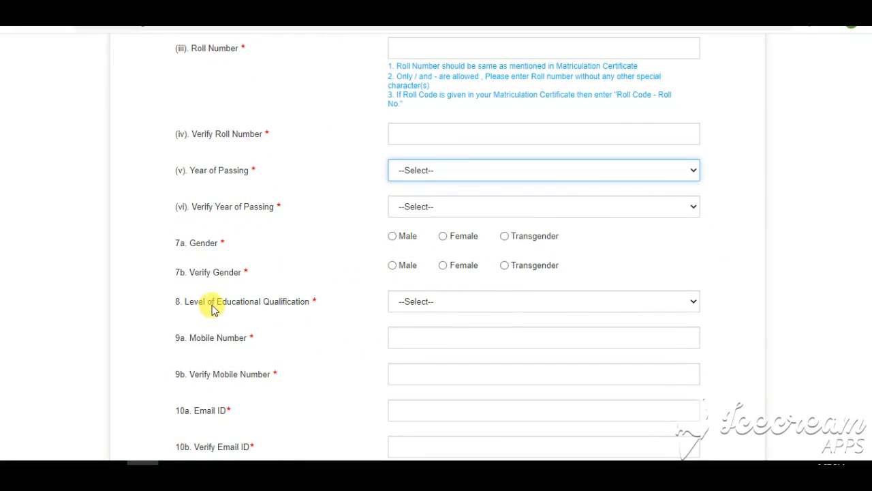
pyautogui.click(440, 304)
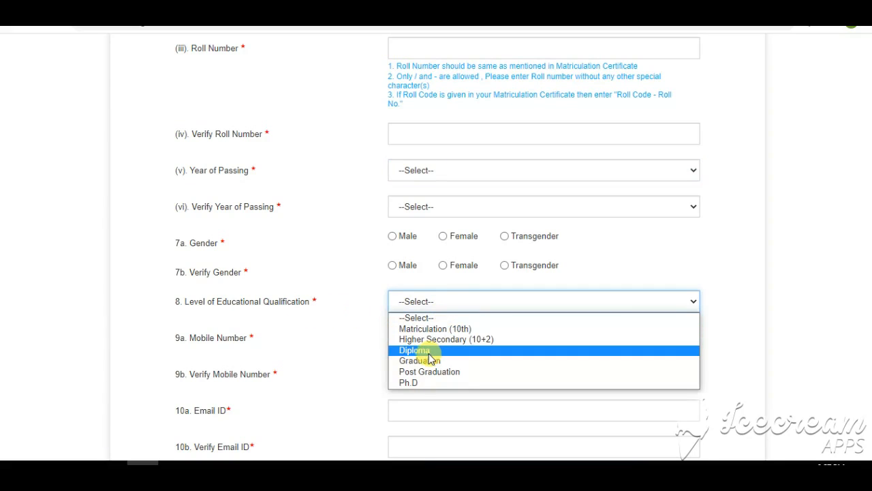
pyautogui.click(429, 353)
# Go through the mobile number fields and view the State / UT of Permanent Address options
pyautogui.click(424, 340)
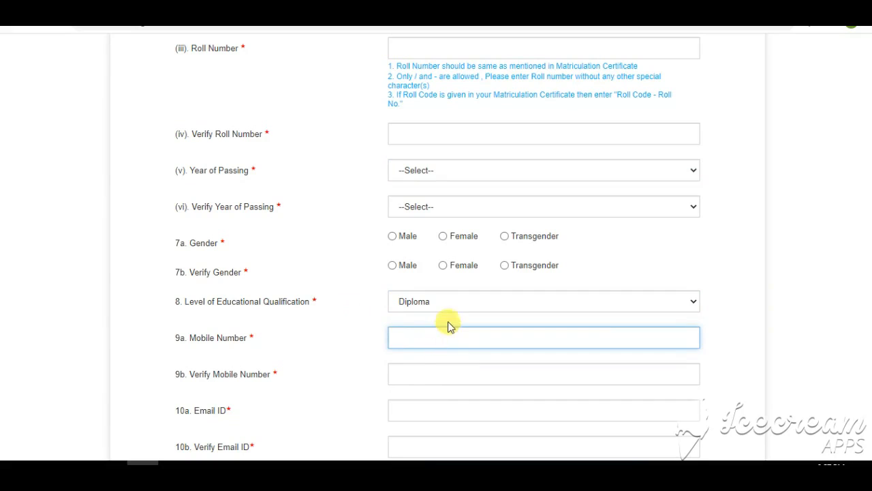
pyautogui.click(411, 376)
pyautogui.scroll(-2, 436, 364)
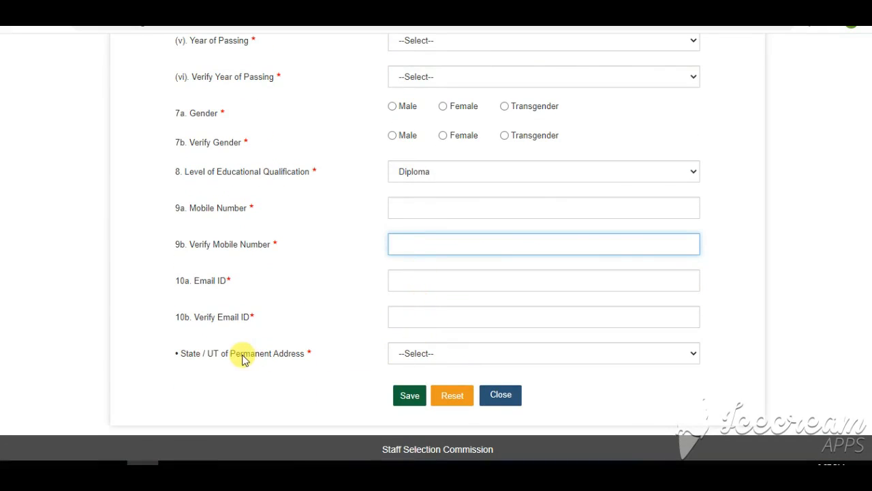
pyautogui.click(417, 366)
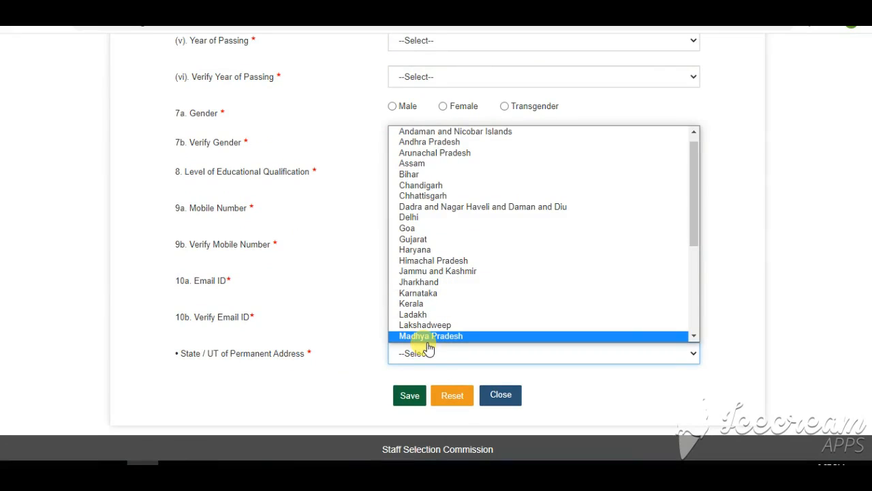
pyautogui.scroll(-2, 423, 341)
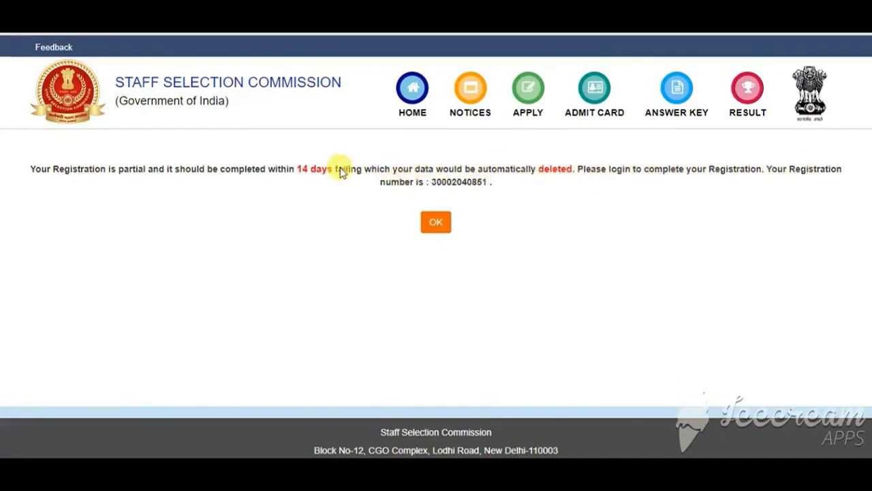
# Change the first-login password and log in with the registration number, account password and captcha text
pyautogui.click(435, 223)
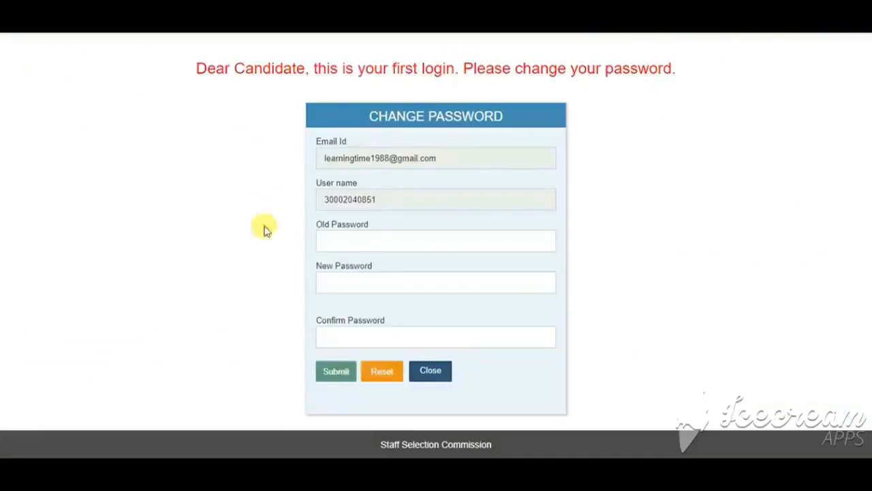
pyautogui.click(366, 242)
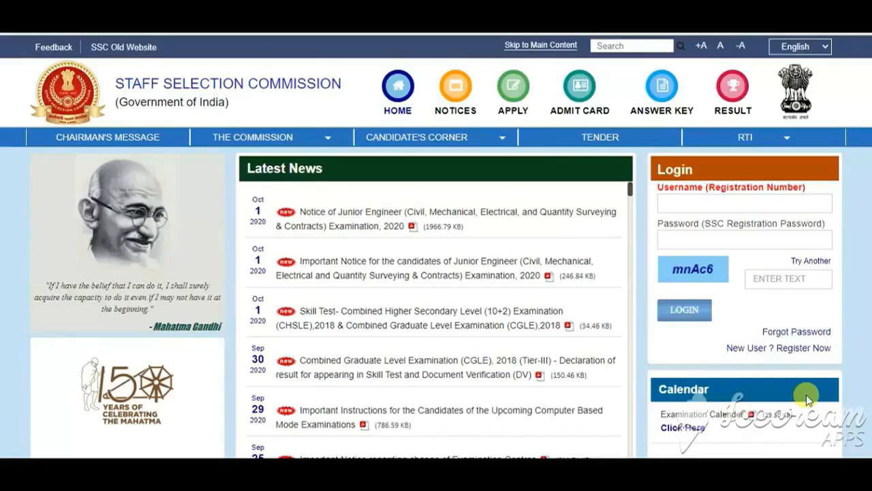
pyautogui.click(746, 202)
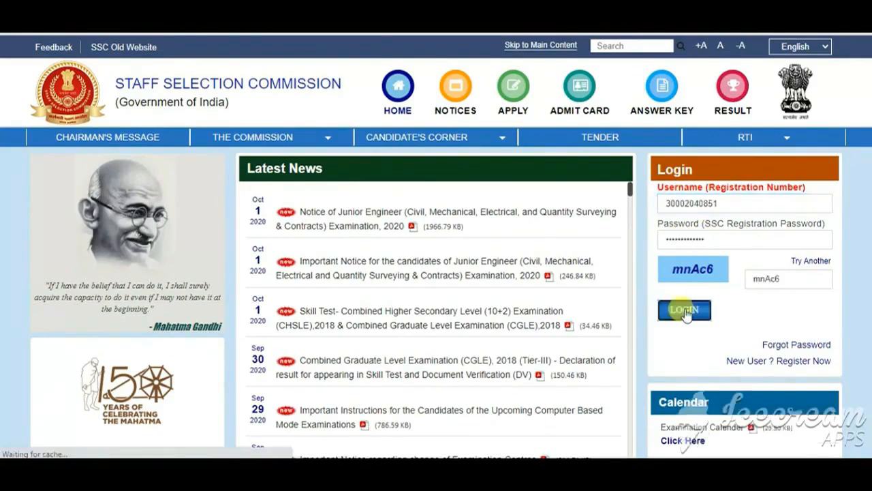
pyautogui.click(685, 310)
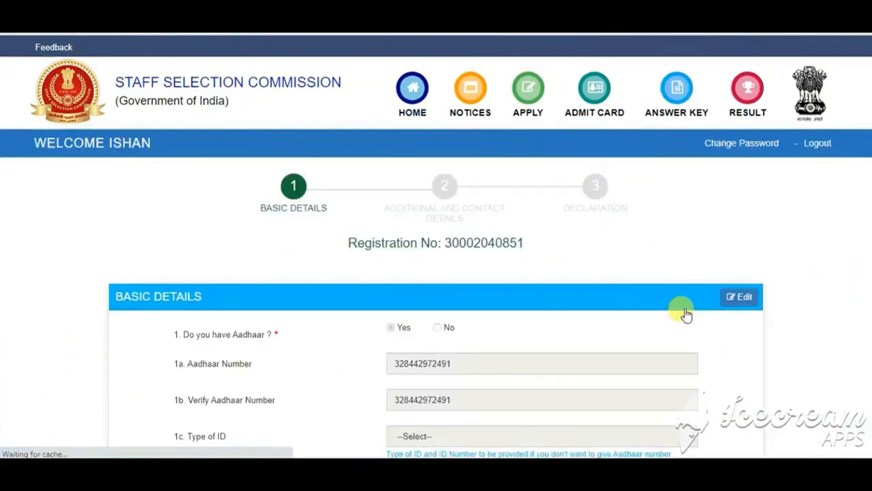
# Review the saved Basic Details and continue to the Additional and Contact Details section
pyautogui.scroll(-1, 445, 293)
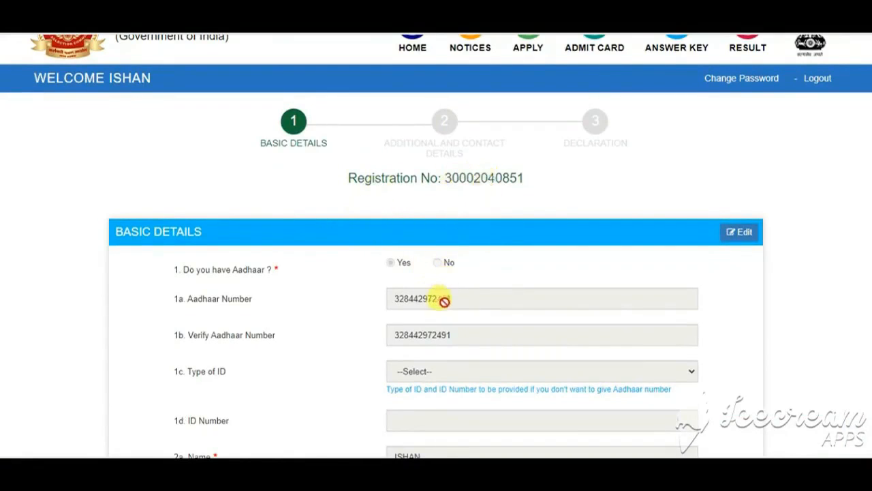
pyautogui.scroll(-1, 426, 334)
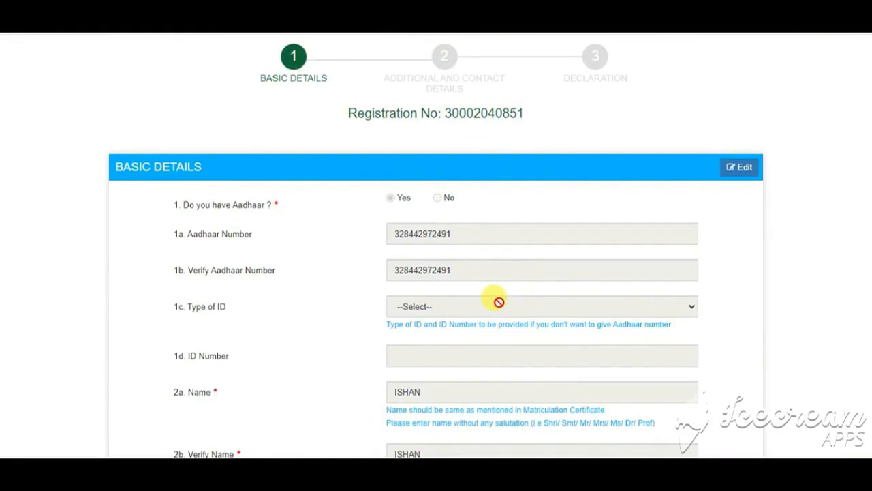
pyautogui.click(494, 300)
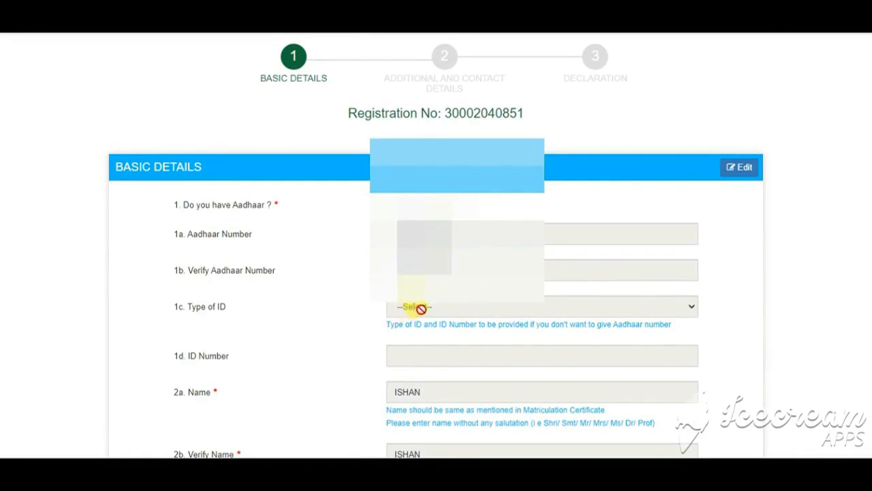
pyautogui.scroll(-10, 436, 312)
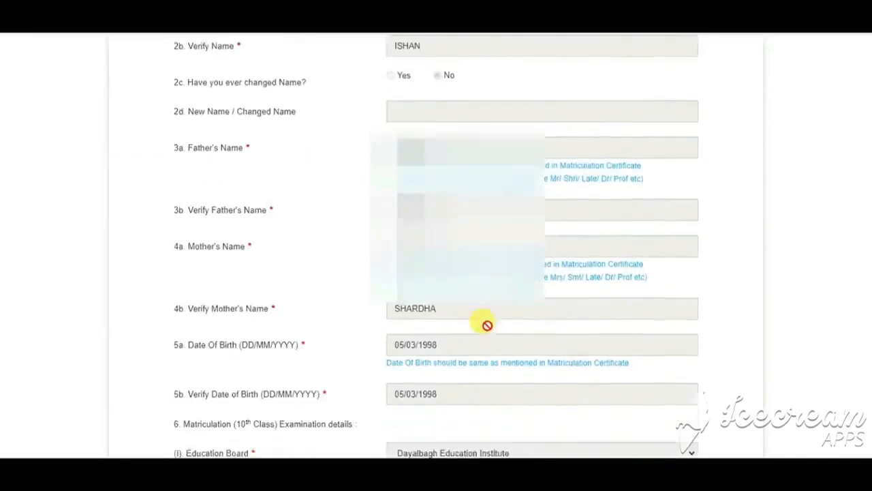
pyautogui.scroll(-5, 497, 336)
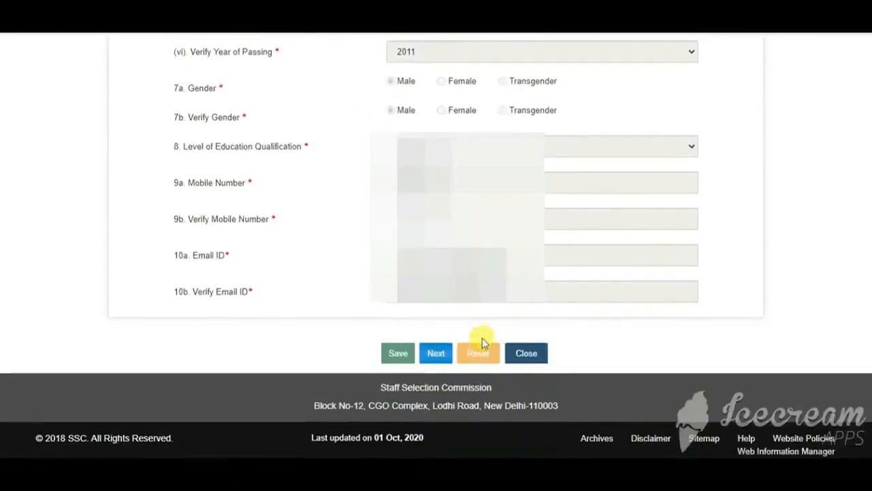
pyautogui.click(434, 356)
# Set Category and Verify Category to General and Nationality to Citizen of India
pyautogui.scroll(2, 419, 290)
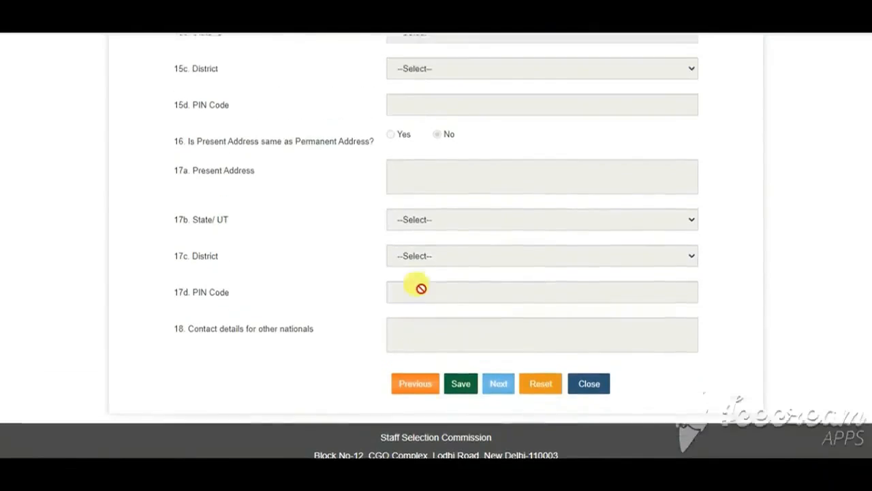
pyautogui.scroll(5, 421, 292)
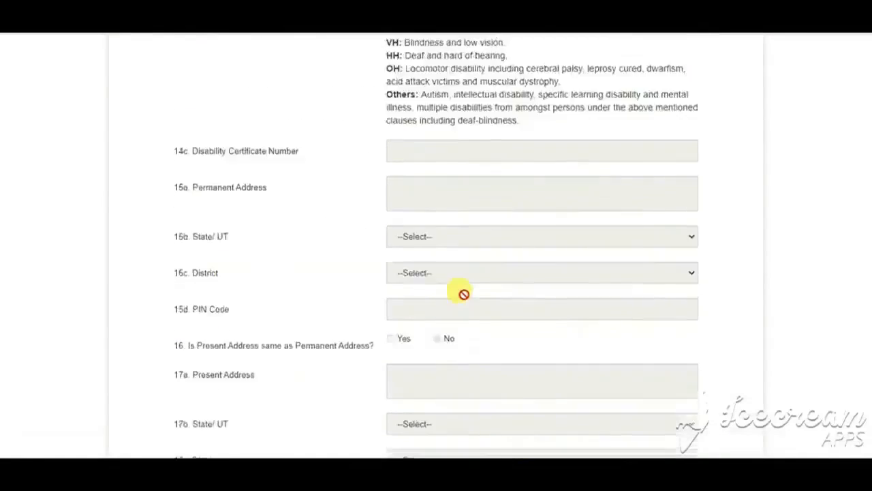
pyautogui.scroll(3, 458, 302)
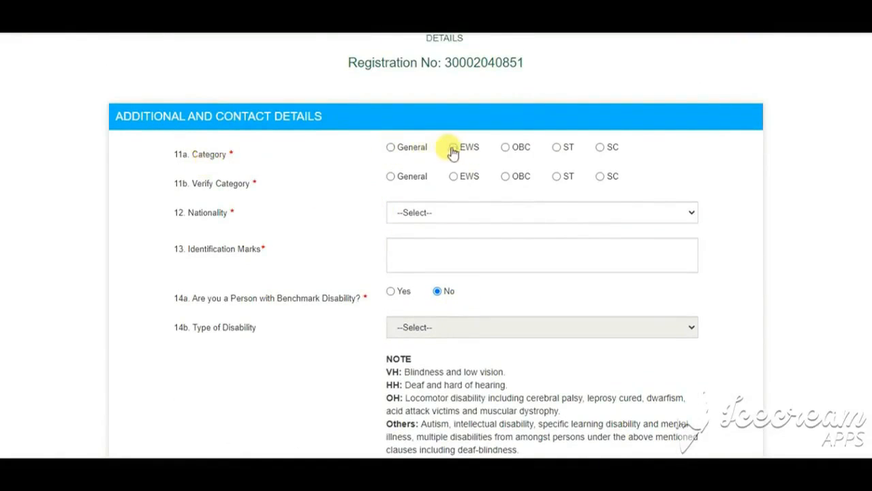
pyautogui.click(394, 150)
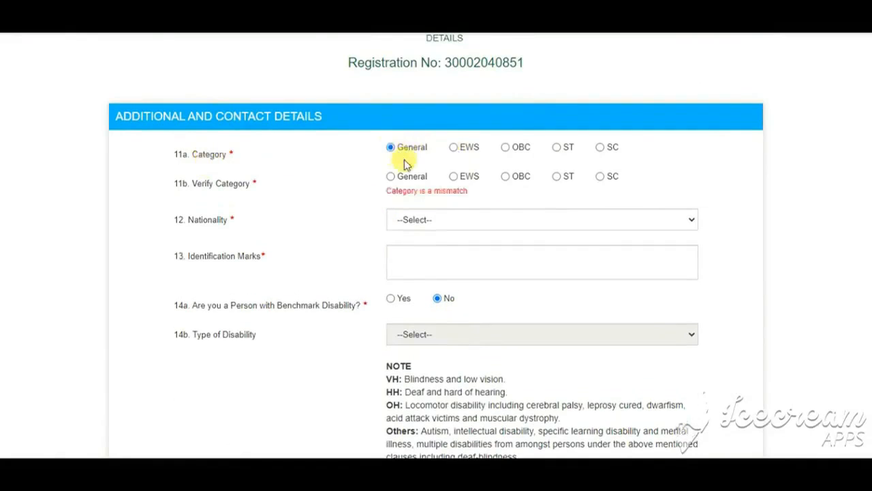
pyautogui.click(392, 177)
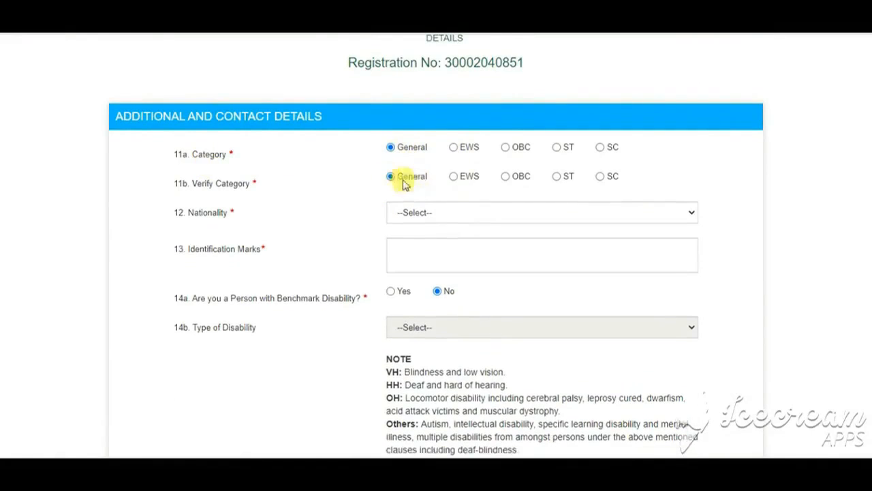
pyautogui.click(445, 214)
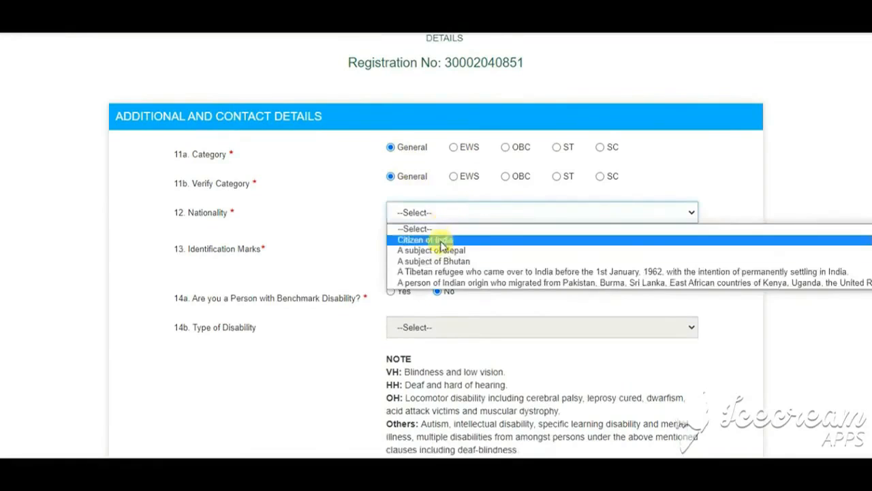
pyautogui.click(438, 239)
# Try EWS for Category and Verify Category, and return both to General
pyautogui.click(453, 147)
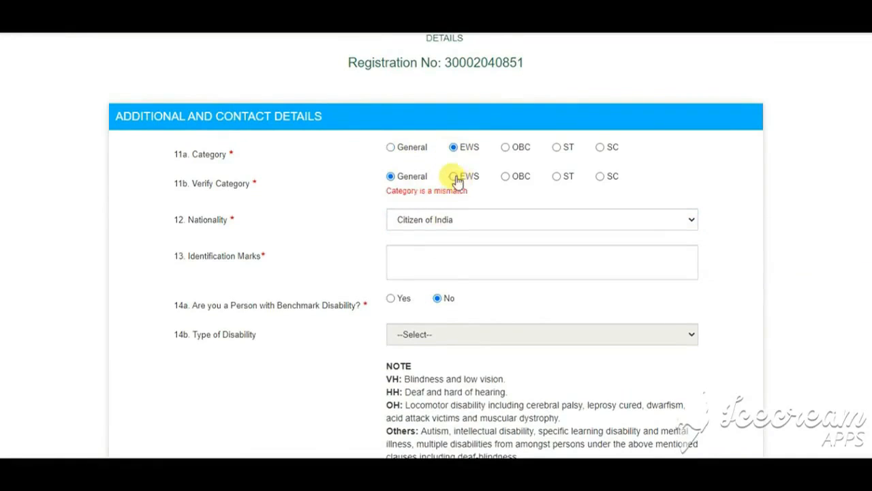
pyautogui.click(455, 176)
pyautogui.click(451, 216)
pyautogui.click(340, 213)
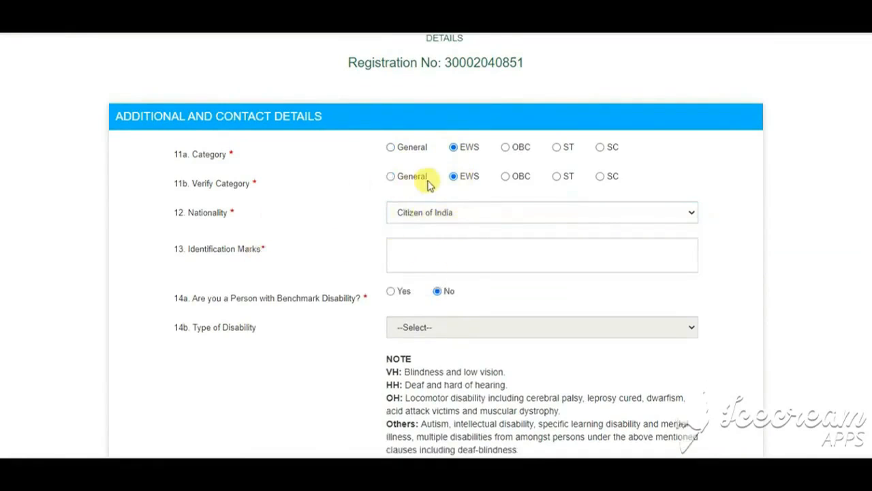
pyautogui.click(393, 147)
pyautogui.click(393, 177)
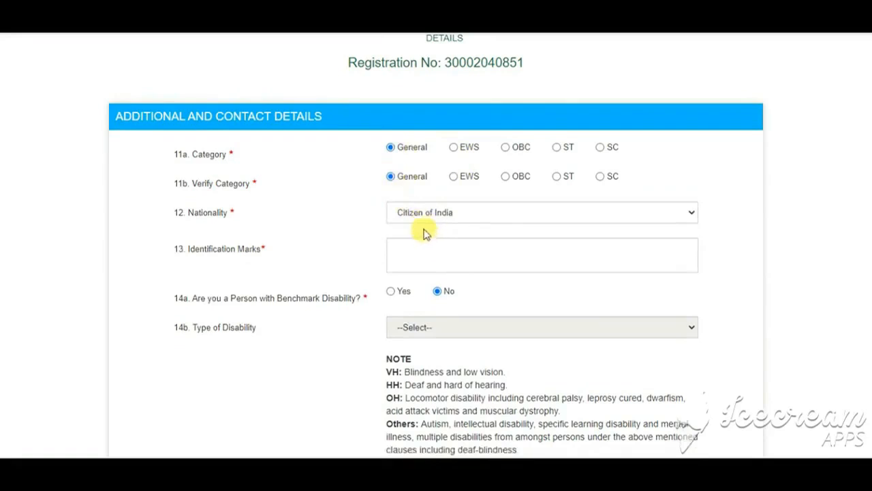
# Try Yes for Benchmark Disability, view the Type of Disability options, and return the answer to No
pyautogui.click(422, 249)
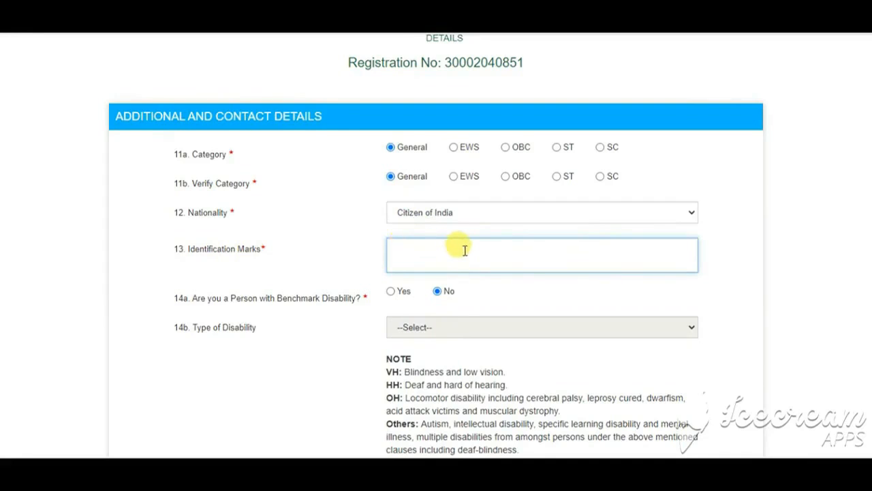
pyautogui.scroll(-1, 454, 246)
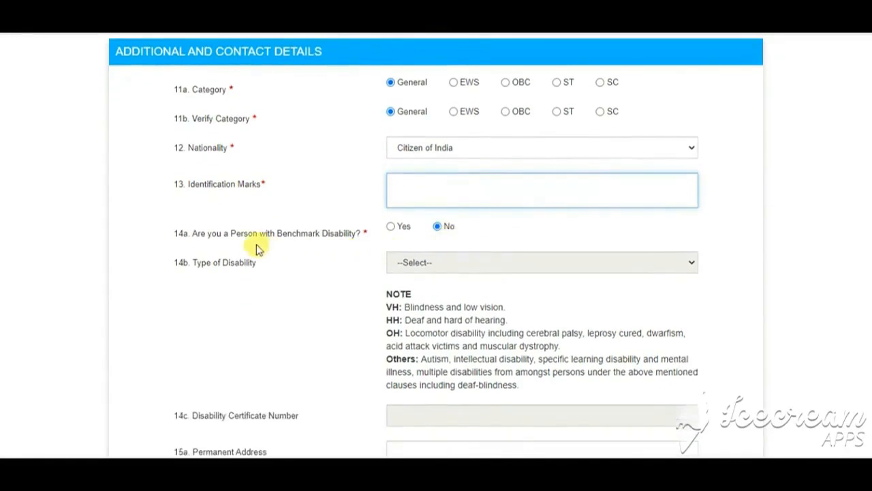
pyautogui.click(391, 227)
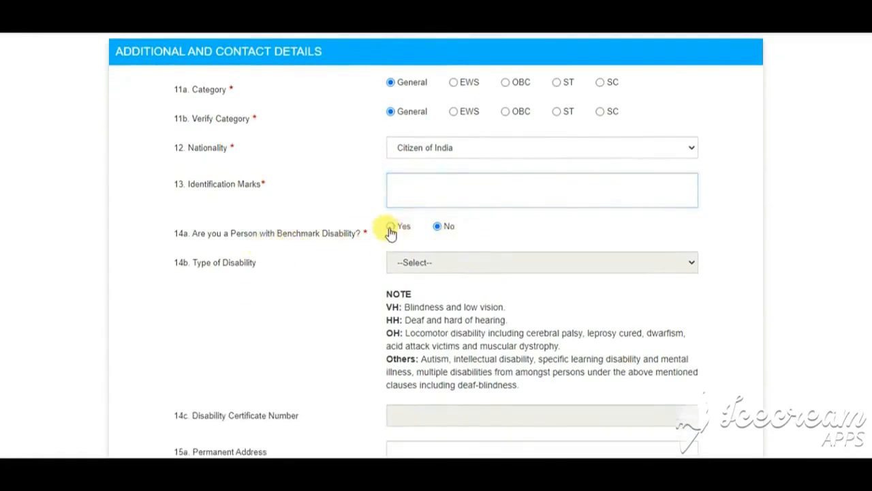
pyautogui.click(473, 269)
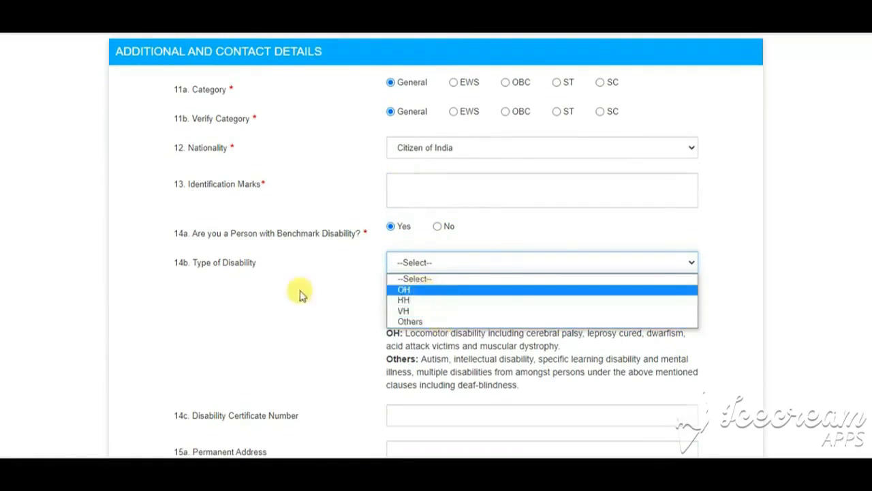
pyautogui.click(317, 321)
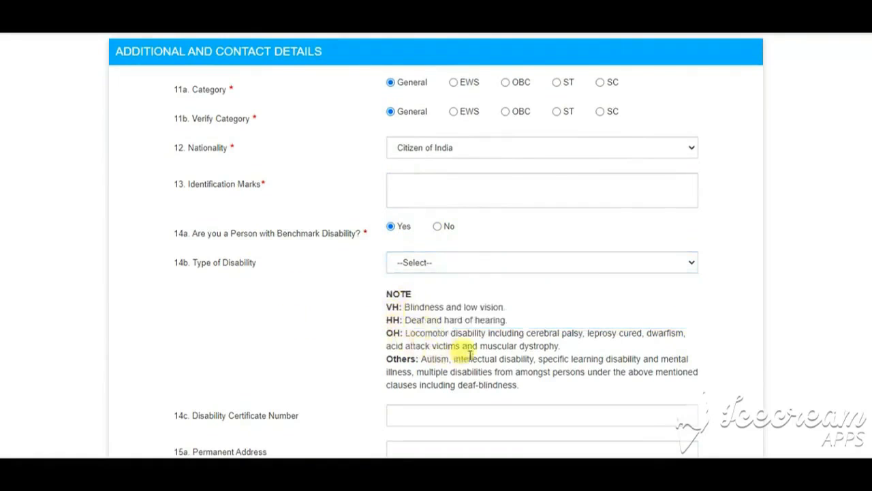
pyautogui.scroll(-1, 435, 324)
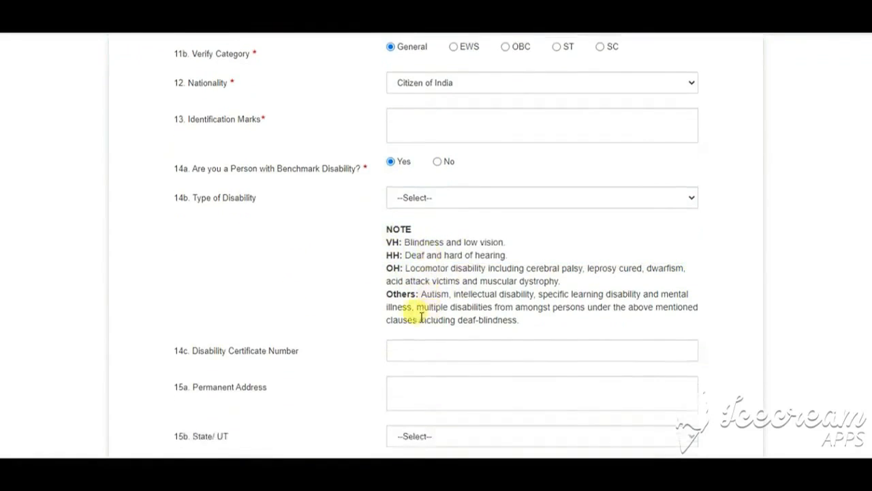
pyautogui.click(440, 200)
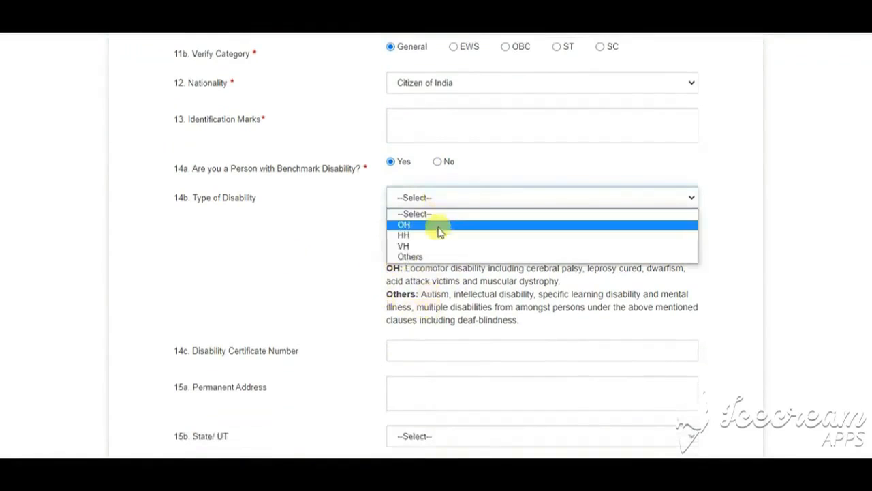
pyautogui.click(438, 163)
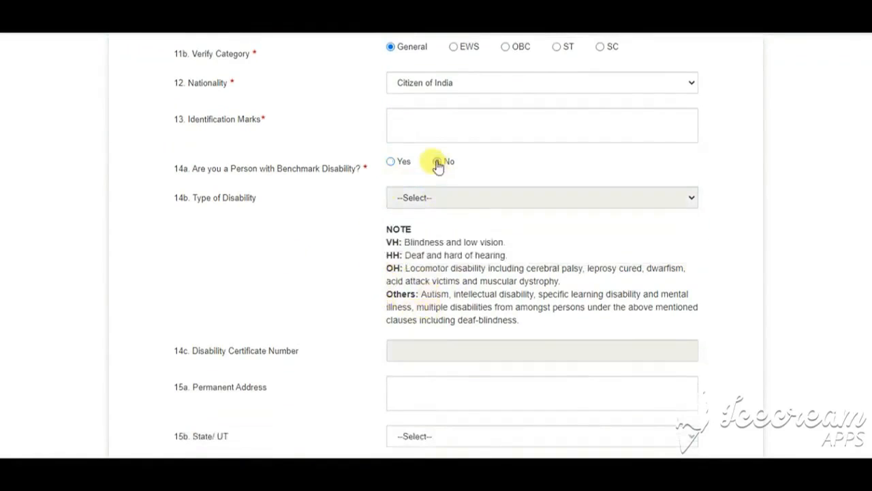
# Go through the permanent address fields and mark the Present Address as same as the Permanent Address
pyautogui.scroll(-2, 327, 268)
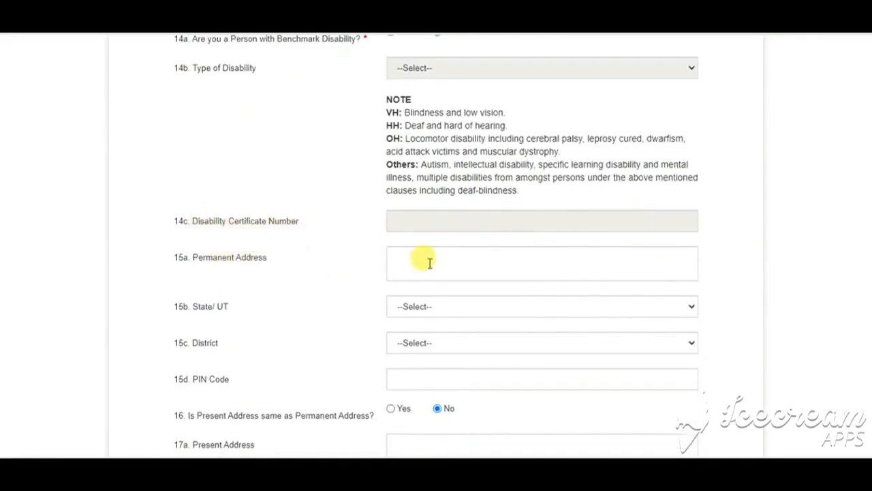
pyautogui.scroll(-2, 249, 294)
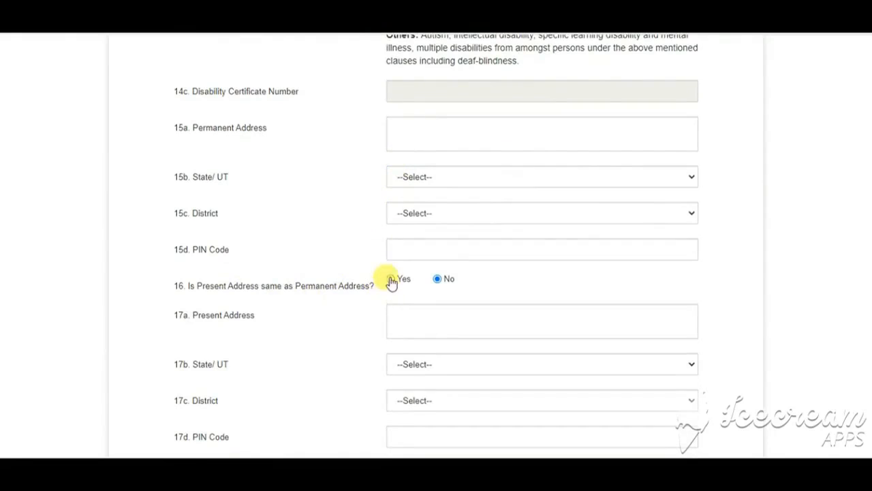
pyautogui.click(391, 279)
pyautogui.scroll(-2, 417, 321)
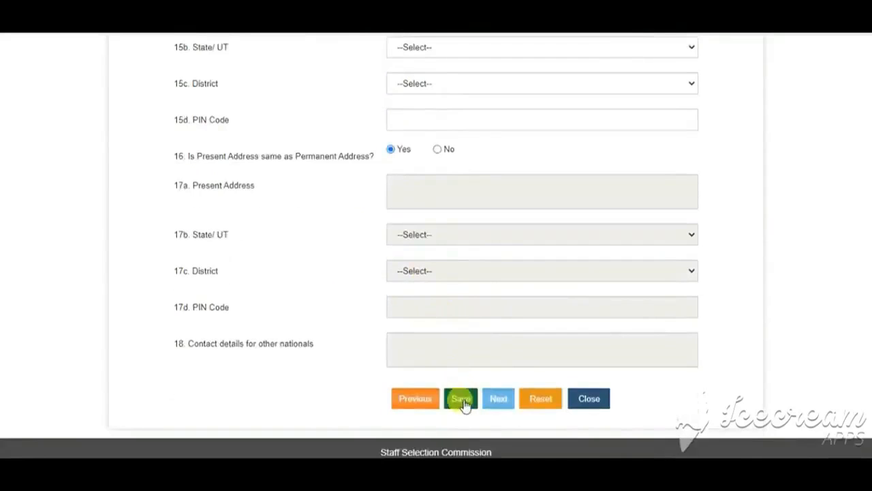
# Check the filled-in additional and contact details, save them and continue to the Declaration
pyautogui.scroll(3, 494, 364)
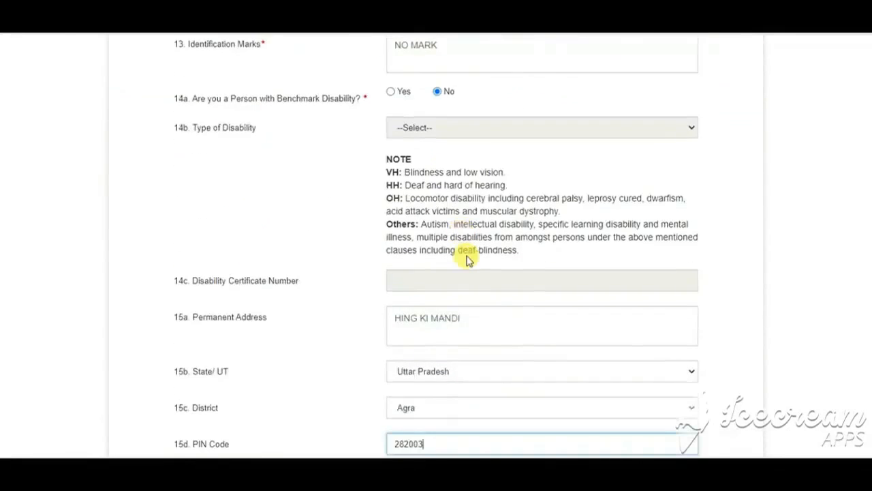
pyautogui.scroll(-3, 463, 255)
pyautogui.scroll(-3, 368, 266)
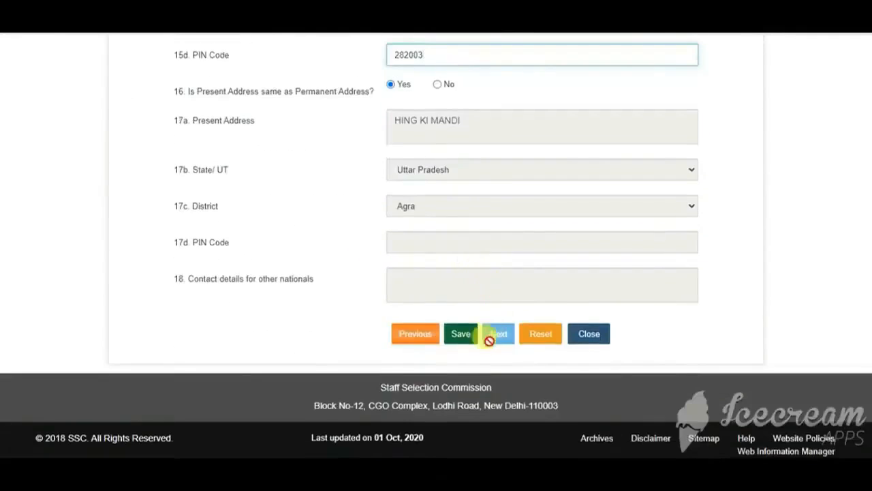
pyautogui.scroll(10, 470, 280)
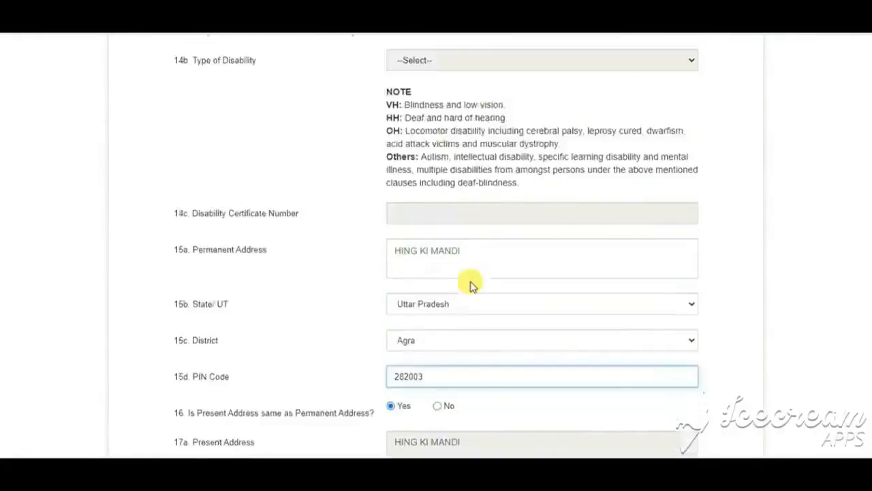
pyautogui.scroll(-10, 470, 280)
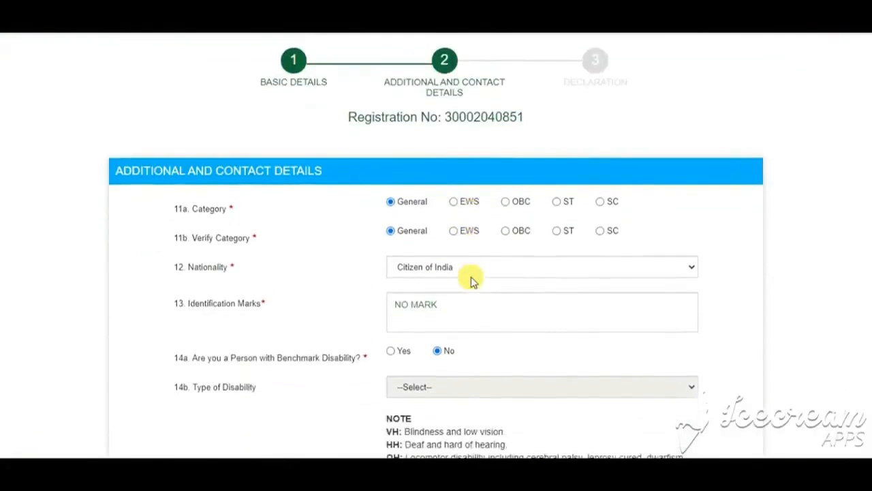
pyautogui.scroll(-2, 471, 320)
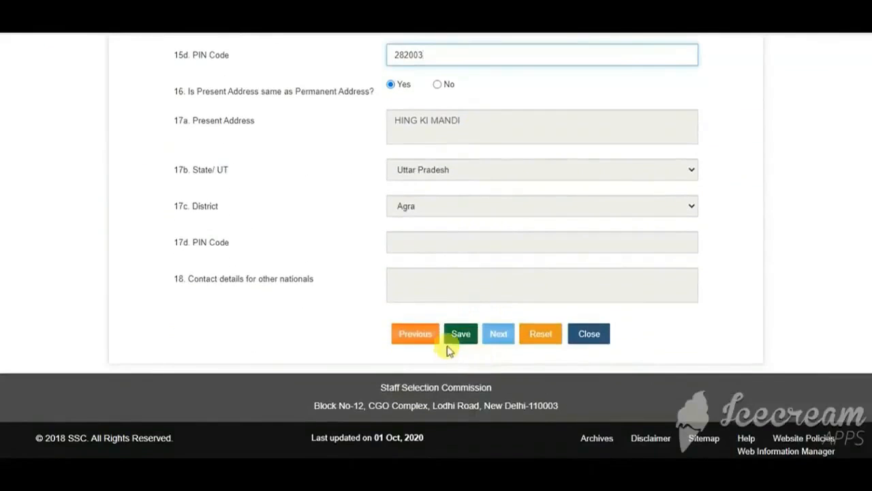
pyautogui.click(461, 338)
pyautogui.click(497, 334)
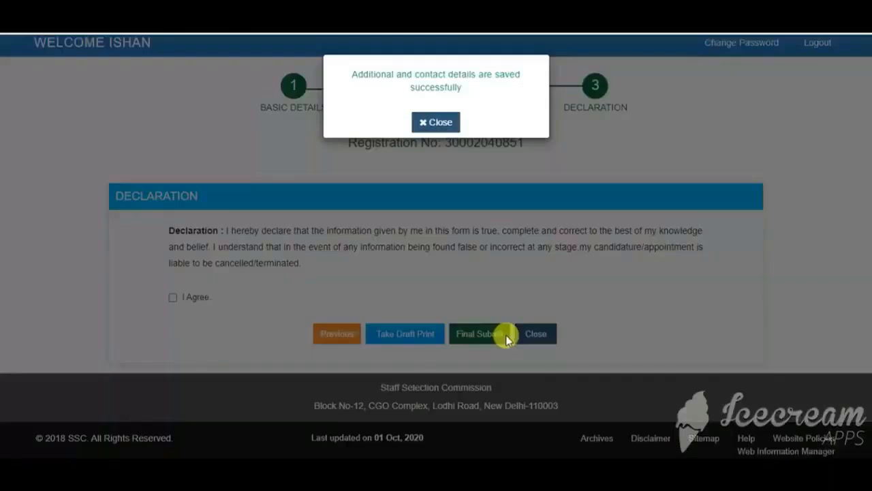
# Dismiss the saved-details message and agree to the declaration
pyautogui.click(433, 123)
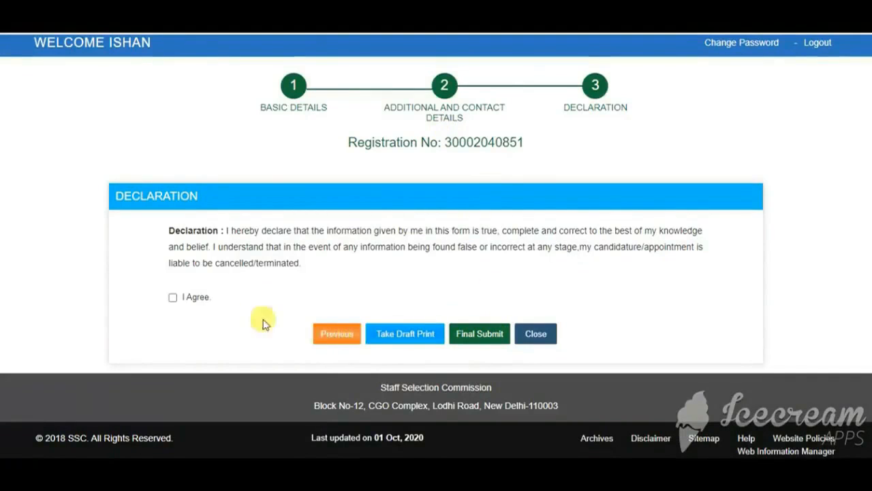
pyautogui.click(173, 298)
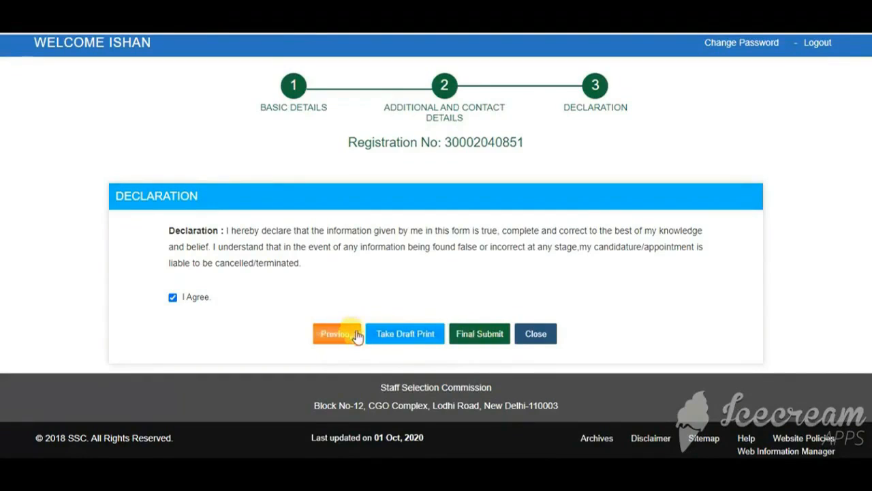
# Take a draft print, review both pages of the registration report, and make the final submission of the registration
pyautogui.click(420, 334)
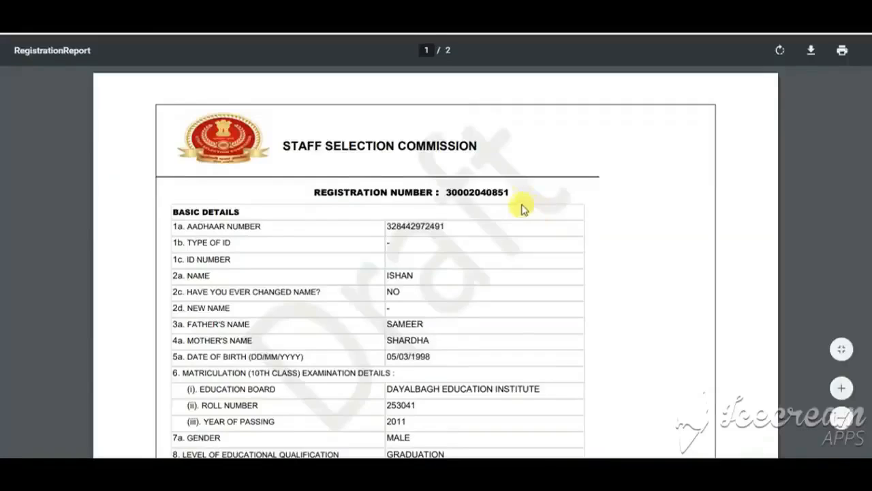
pyautogui.scroll(-15, 490, 213)
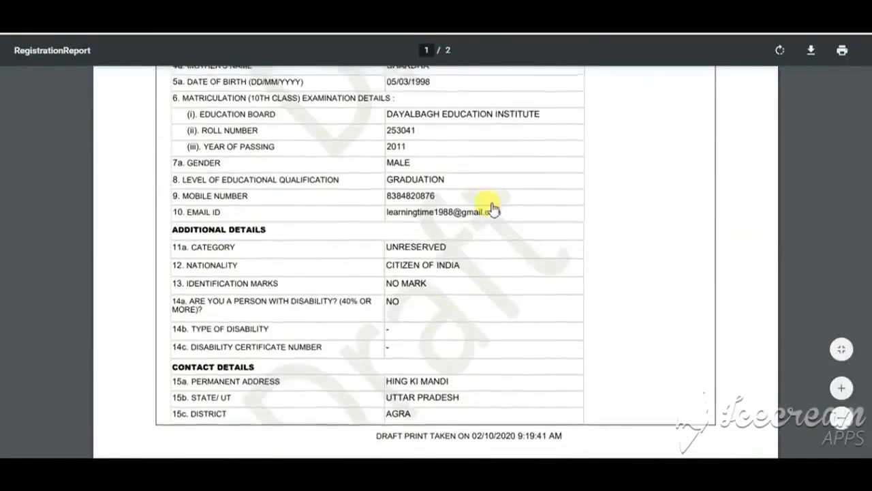
pyautogui.scroll(-5, 467, 212)
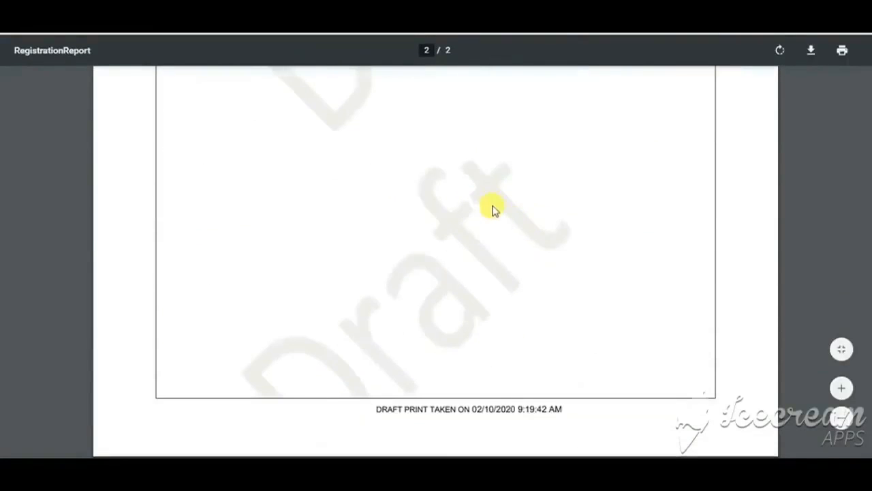
pyautogui.scroll(10, 493, 209)
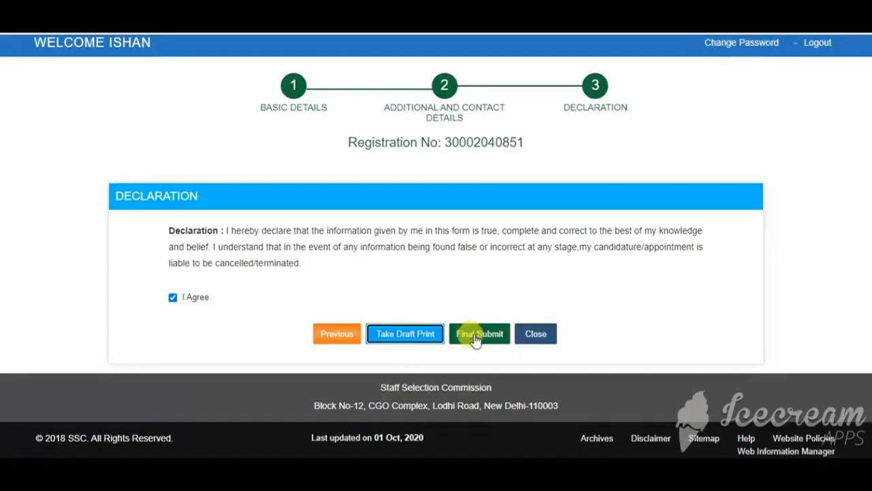
pyautogui.click(476, 337)
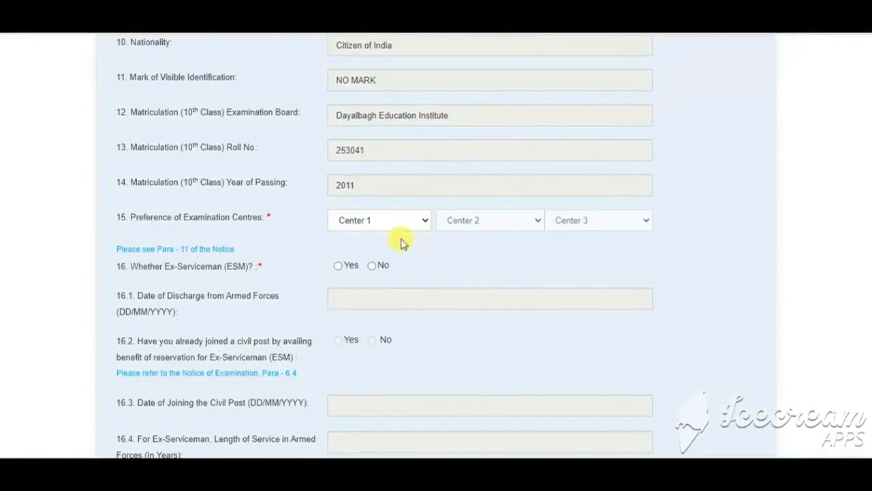
# Set the Preference of Examination Centres to CR-Agra(3001), CR-Aligarh(3002) and CR-Jhansi(3008), in that order
pyautogui.click(389, 222)
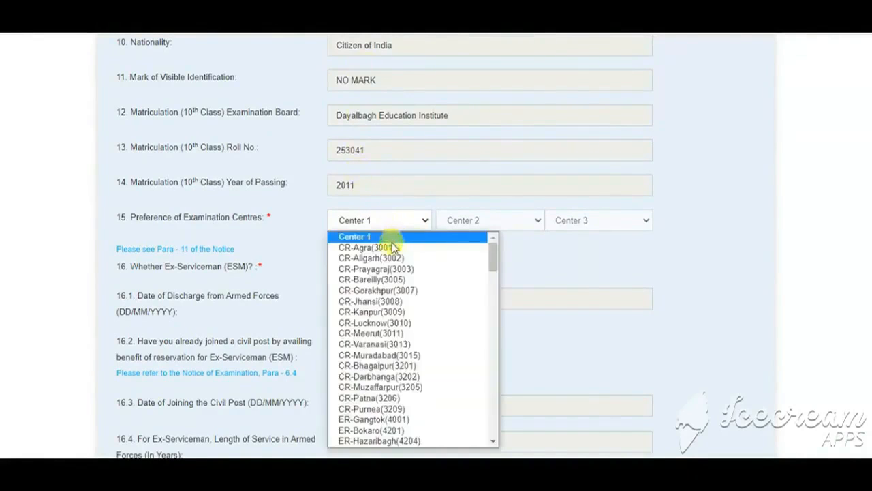
pyautogui.click(390, 248)
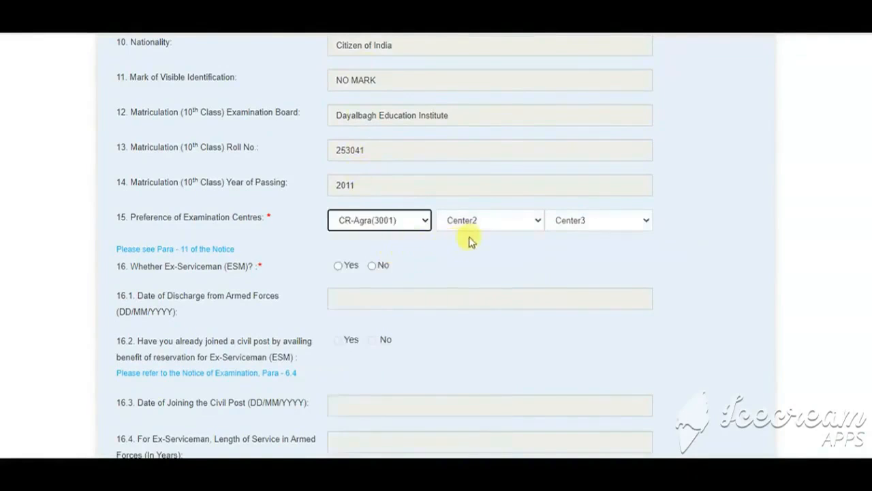
pyautogui.click(485, 223)
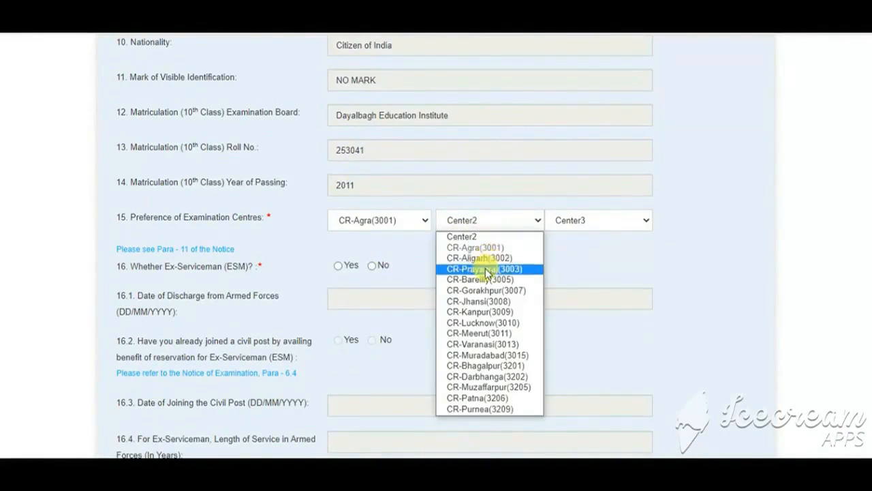
pyautogui.click(486, 259)
pyautogui.click(586, 220)
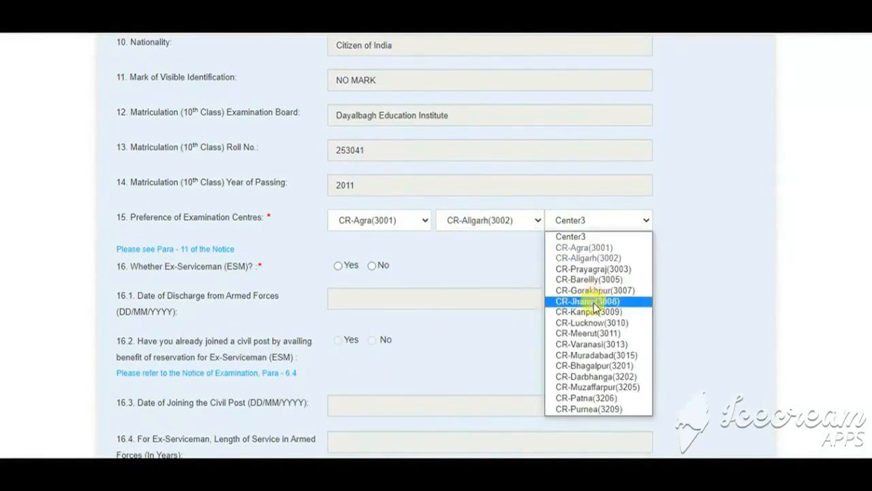
pyautogui.click(595, 302)
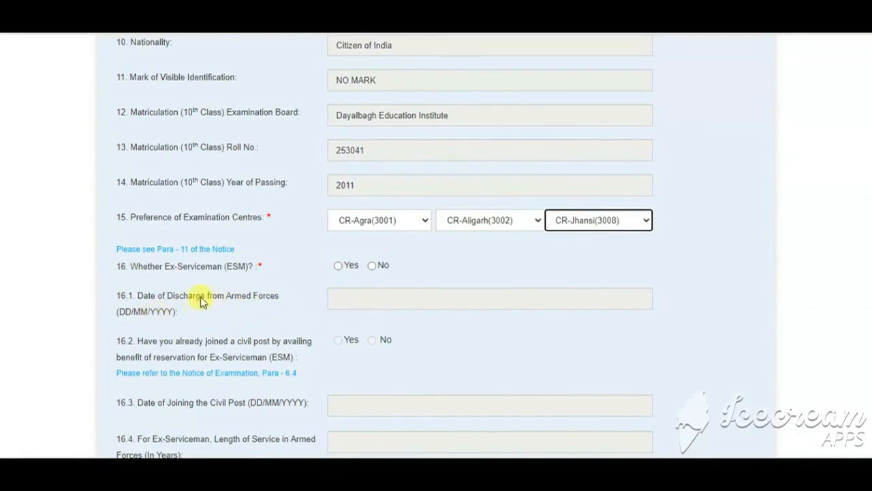
# Try Yes for Whether Ex-Serviceman (ESM), go through its dependent fields, and set the Ex-Serviceman answer to No
pyautogui.scroll(-3, 320, 304)
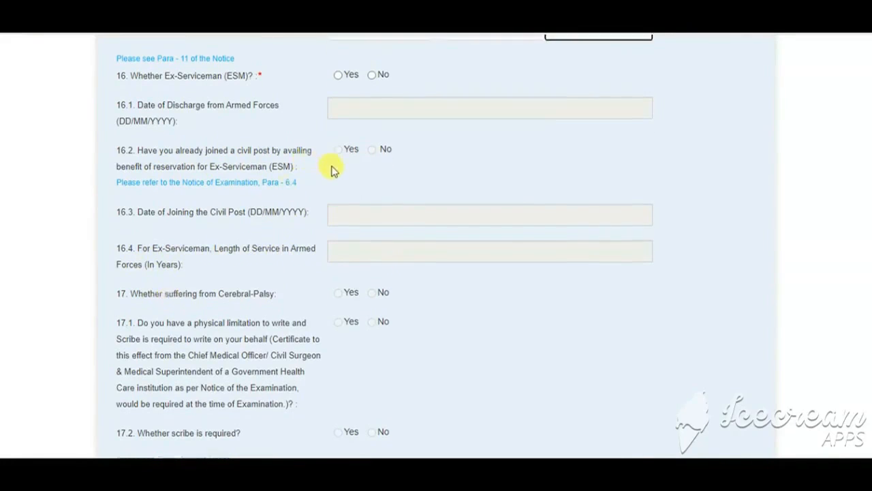
pyautogui.scroll(1, 344, 163)
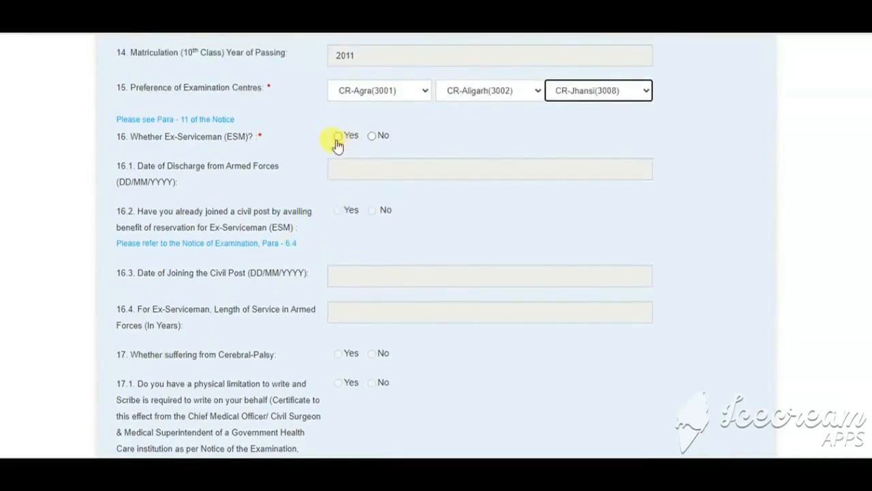
pyautogui.click(338, 136)
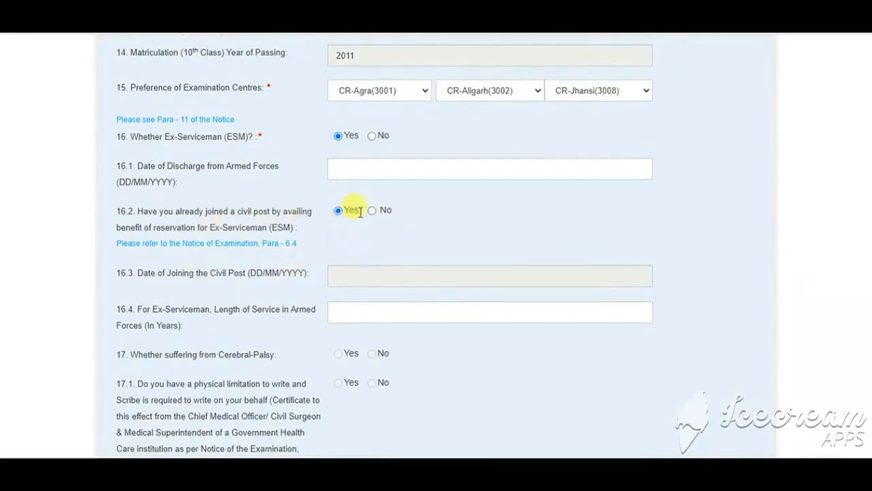
pyautogui.scroll(-1, 174, 268)
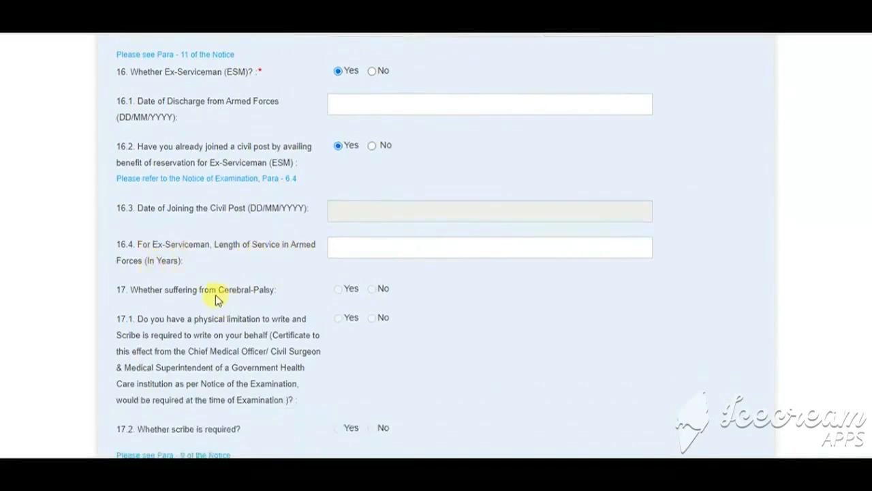
pyautogui.click(372, 147)
pyautogui.click(375, 72)
# Go through the Cerebral-Palsy and scribe questions and answer No to Whether seeking Age Relaxation
pyautogui.scroll(-2, 205, 249)
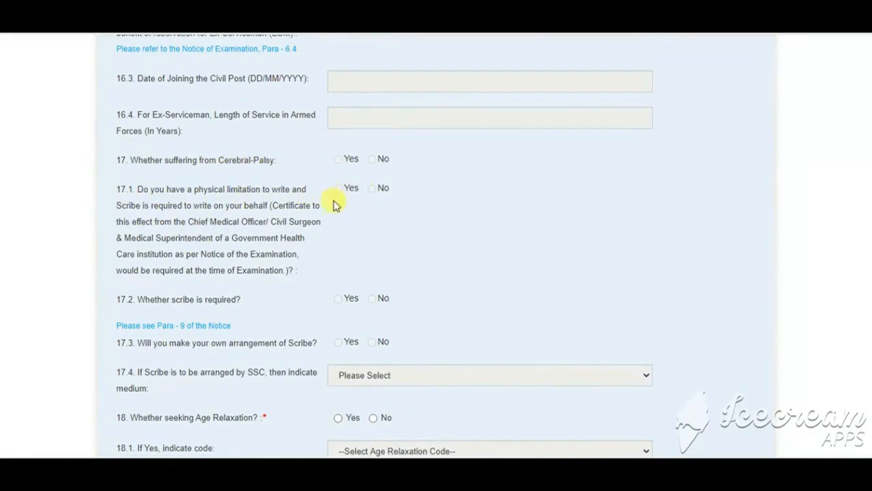
pyautogui.scroll(-1, 225, 194)
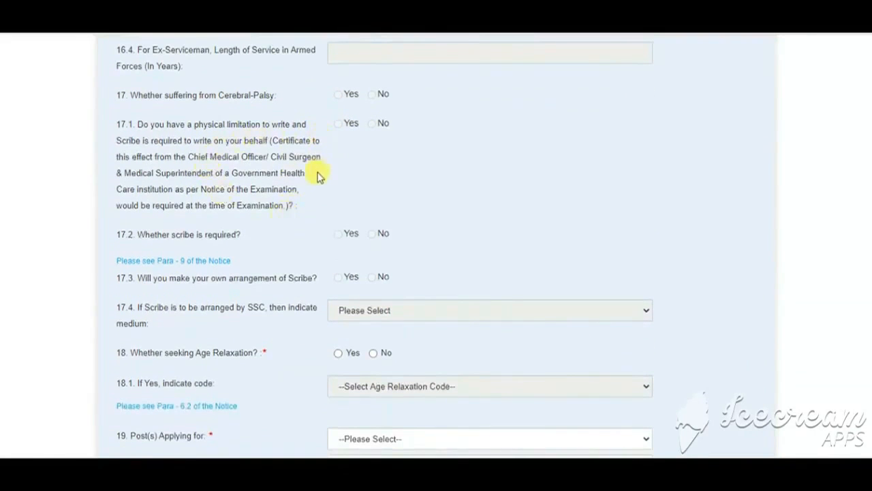
pyautogui.scroll(-1, 326, 207)
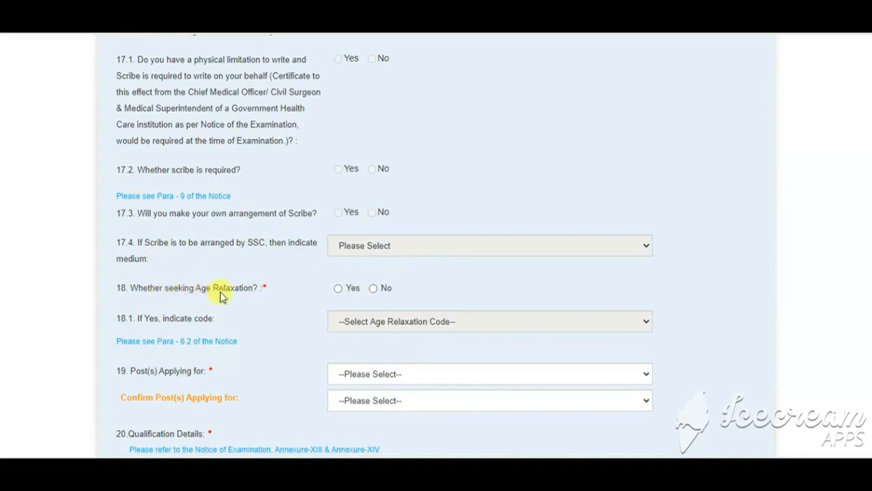
pyautogui.click(368, 291)
# Try Yes for Age Relaxation, view the available Age Relaxation Code options, and return the answer to No
pyautogui.scroll(-1, 298, 310)
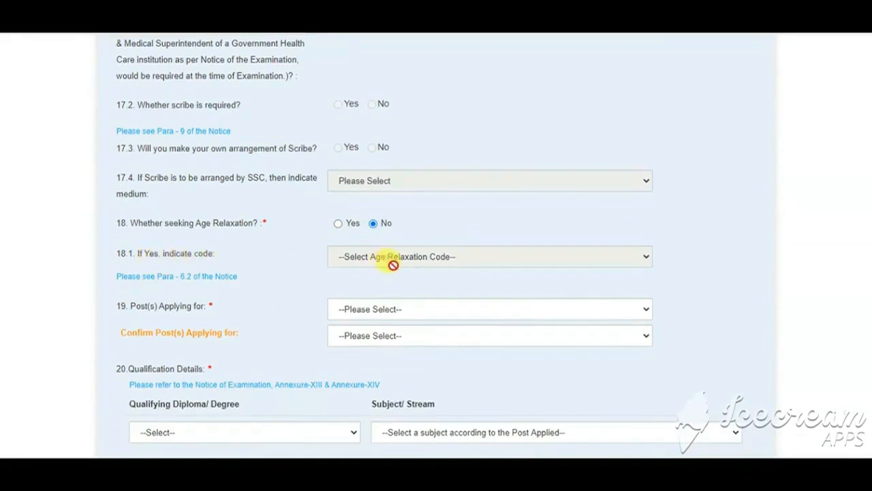
pyautogui.click(338, 225)
pyautogui.click(382, 259)
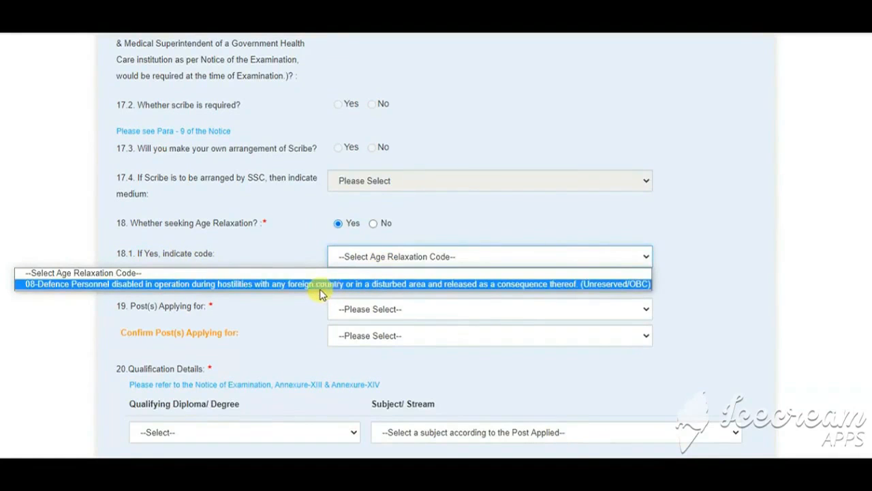
pyautogui.click(306, 253)
pyautogui.click(373, 224)
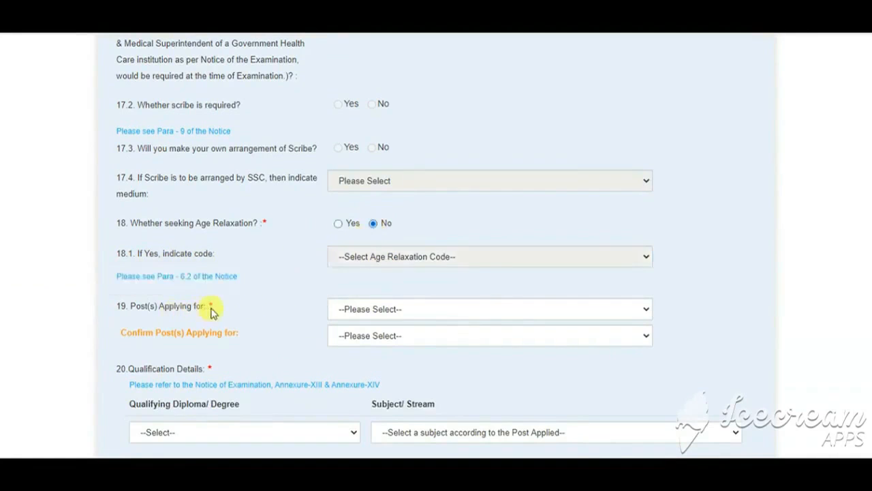
# Set both Post(s) Applying for and Confirm Post(s) Applying for to Junior Engineer- Electrical
pyautogui.click(386, 312)
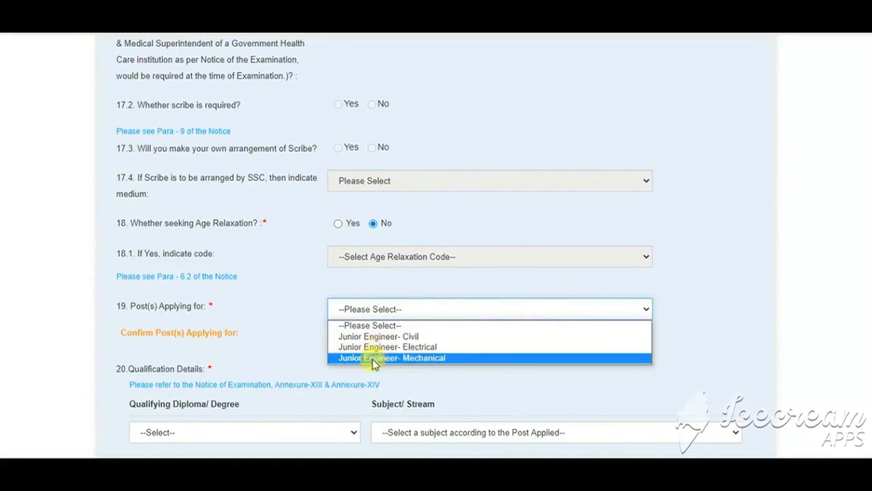
pyautogui.click(378, 347)
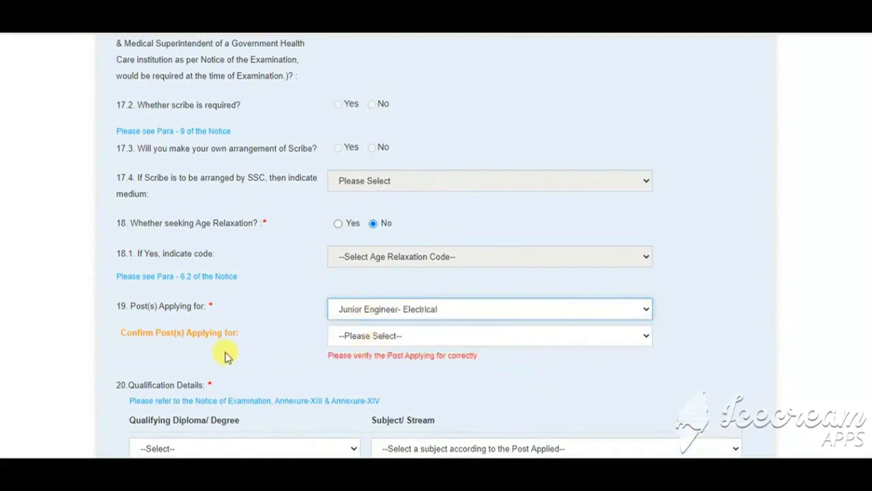
pyautogui.click(396, 337)
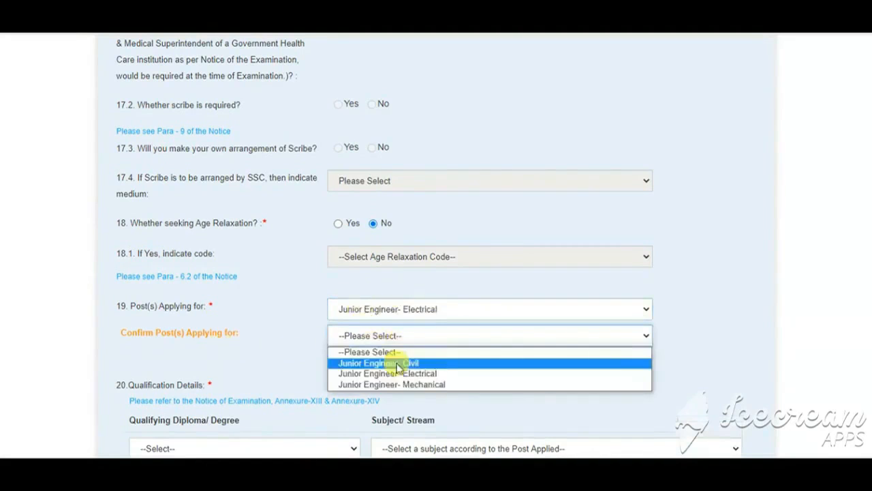
pyautogui.click(397, 377)
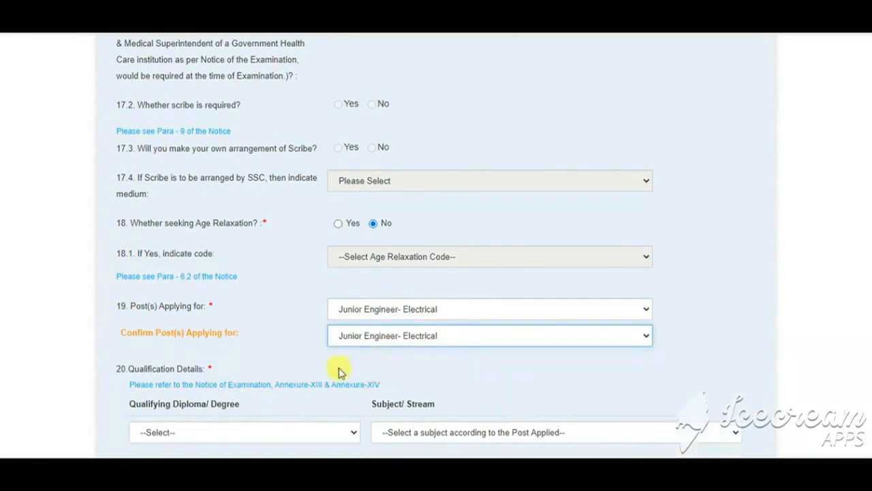
# In the Qualification Details, set the Qualifying Diploma/Degree to B. Tech (14) and the Subject/Stream to Electrical Engineering (17)
pyautogui.scroll(-1, 320, 370)
pyautogui.scroll(-1, 227, 372)
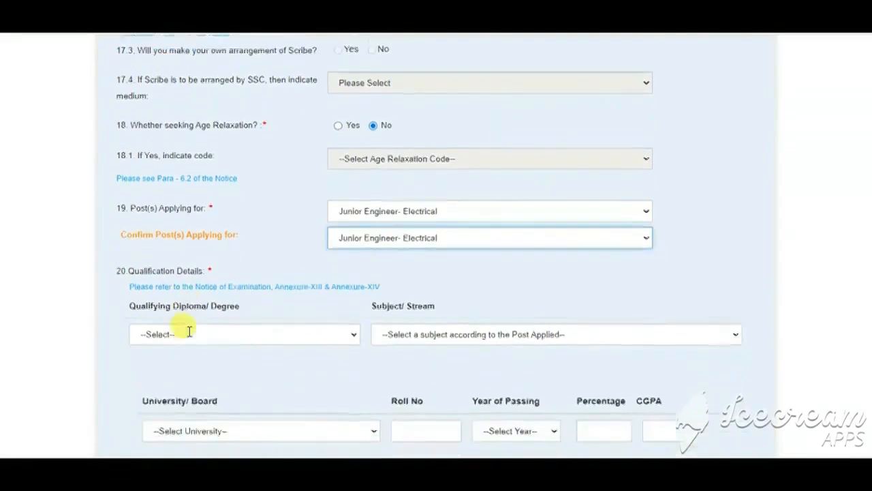
pyautogui.click(232, 301)
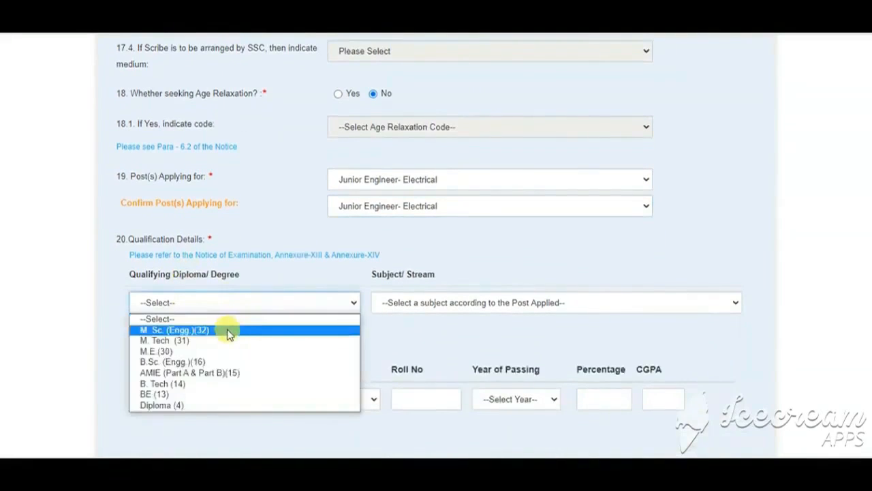
pyautogui.click(197, 385)
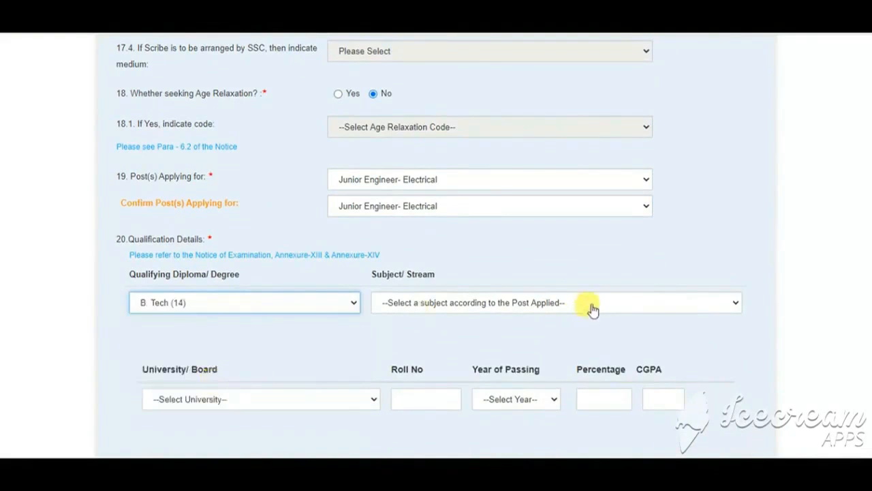
pyautogui.click(525, 311)
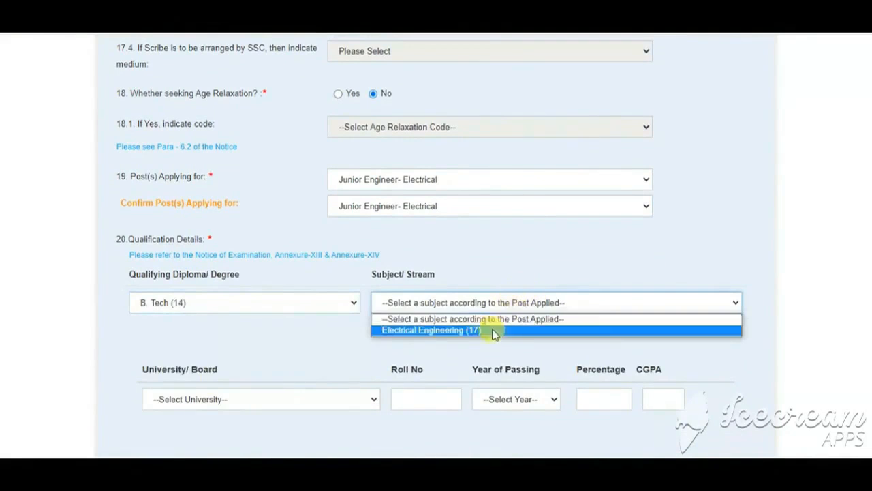
pyautogui.click(492, 332)
# Choose AIPH UNIVERSITY as the University/Board of the qualification
pyautogui.scroll(-2, 341, 300)
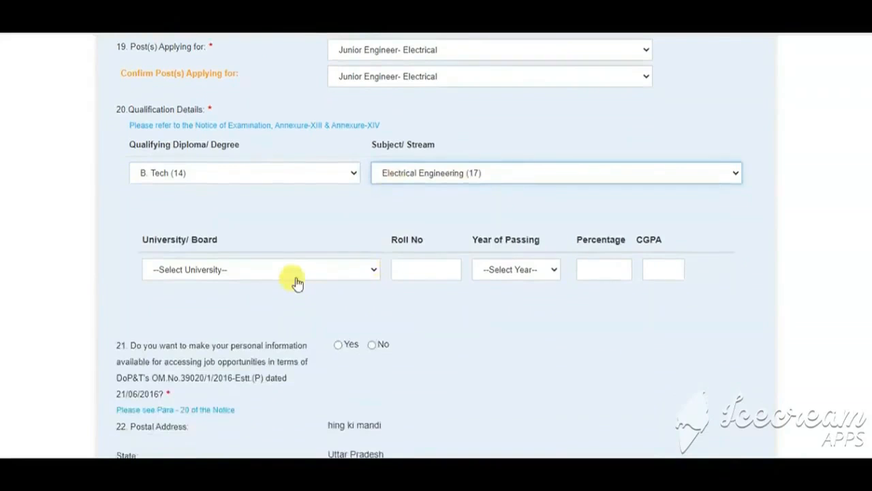
pyautogui.click(294, 274)
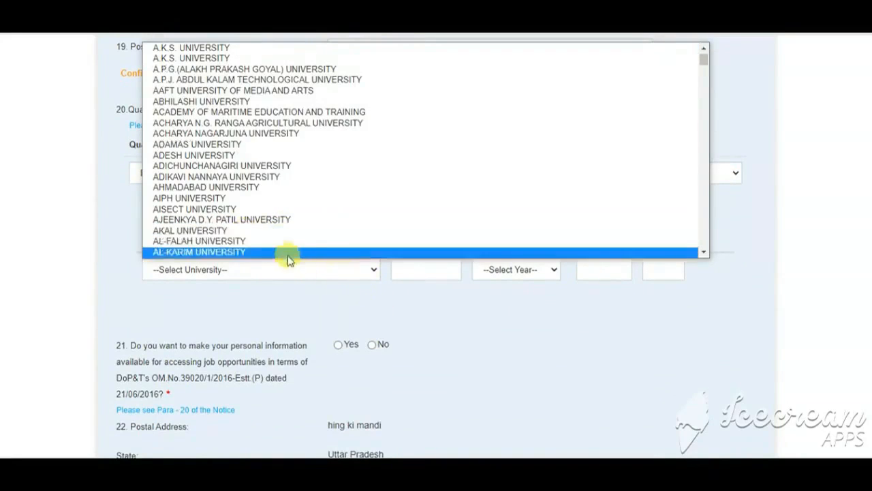
pyautogui.click(232, 201)
# Go through the qualification's Roll No, Year of Passing, Percentage and CGPA fields and the question on sharing personal information
pyautogui.click(435, 268)
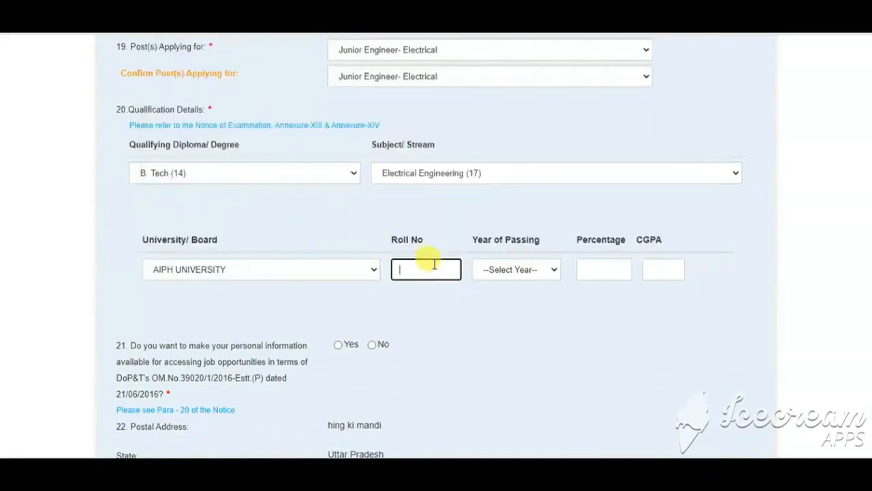
pyautogui.click(550, 271)
pyautogui.click(625, 272)
pyautogui.click(654, 269)
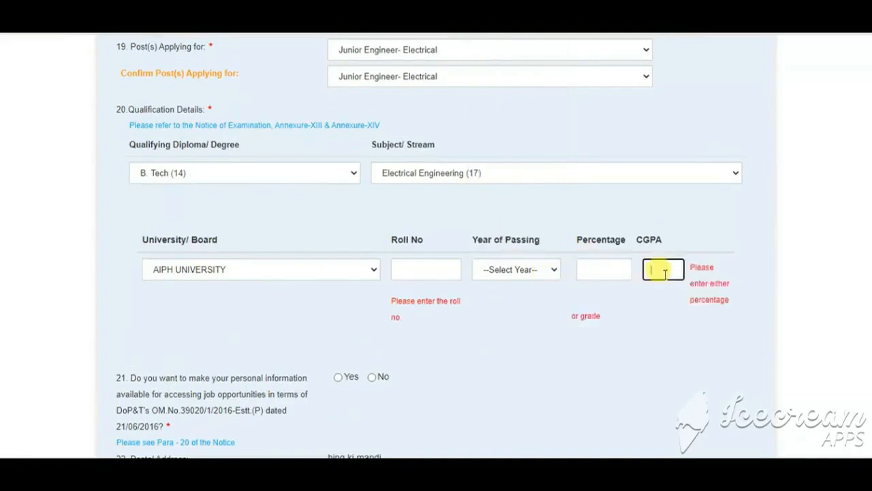
pyautogui.scroll(-1, 471, 278)
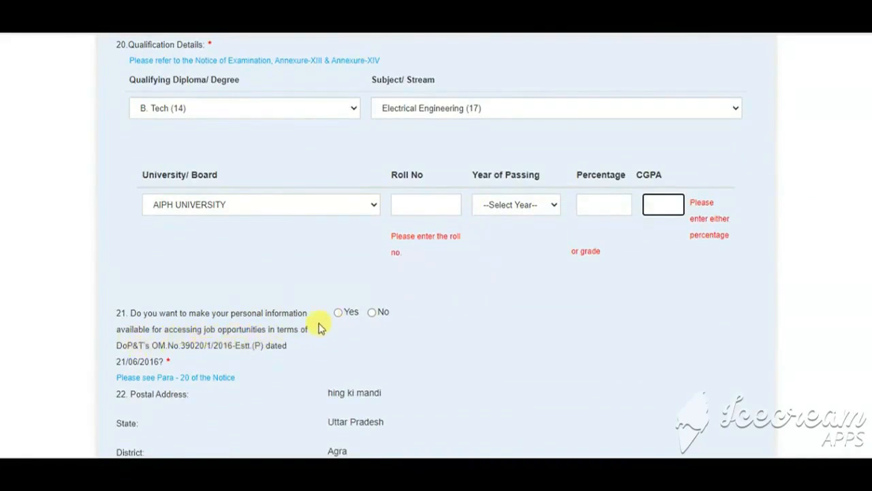
# Review the rest of the application form, from qualification and address details through the photo and signature requirements to the declaration and captcha
pyautogui.scroll(1, 320, 329)
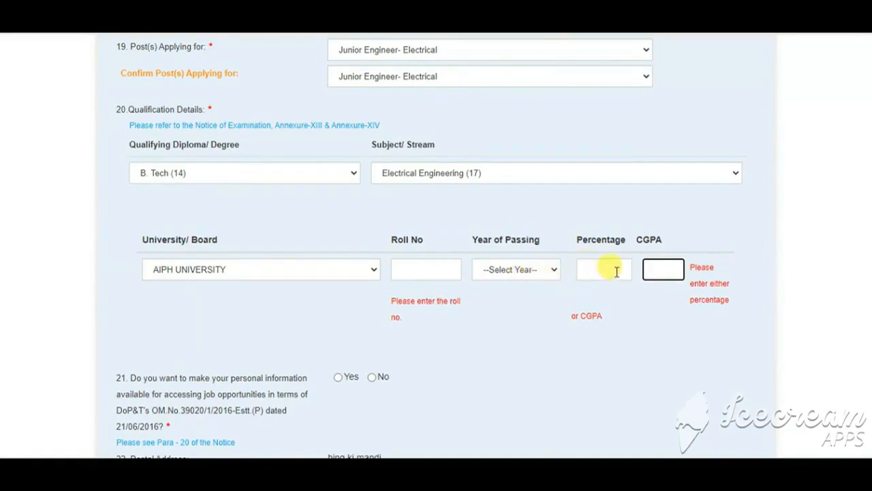
pyautogui.scroll(-2, 604, 277)
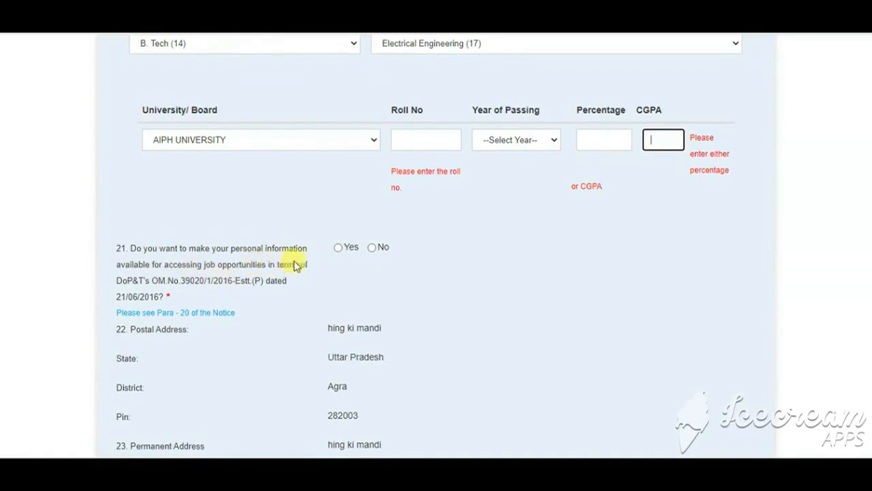
pyautogui.scroll(-2, 368, 253)
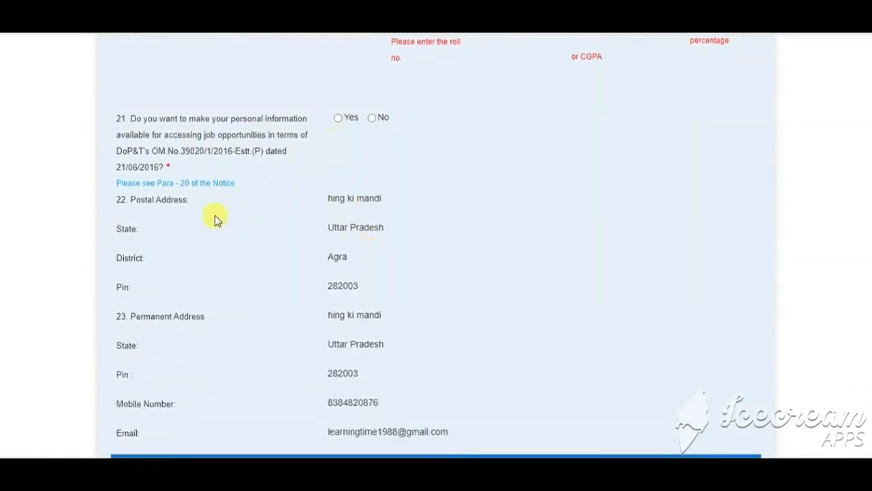
pyautogui.scroll(-4, 275, 236)
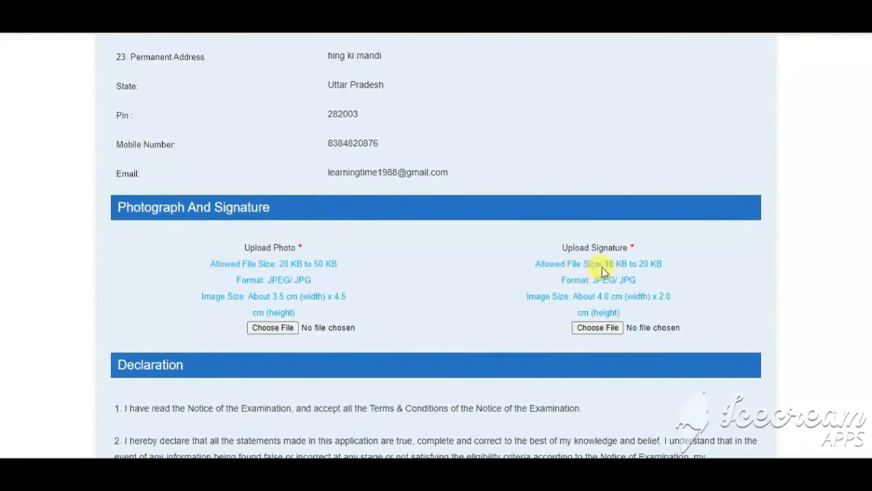
pyautogui.scroll(-2, 286, 305)
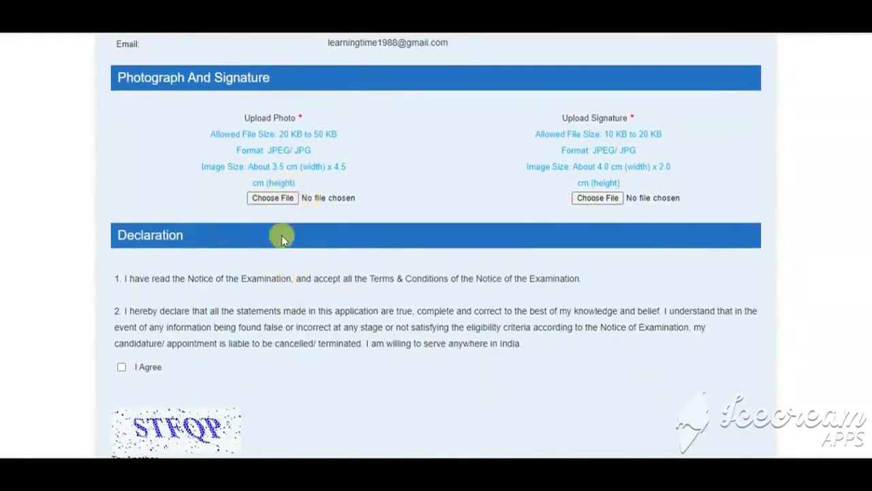
pyautogui.scroll(-1, 282, 234)
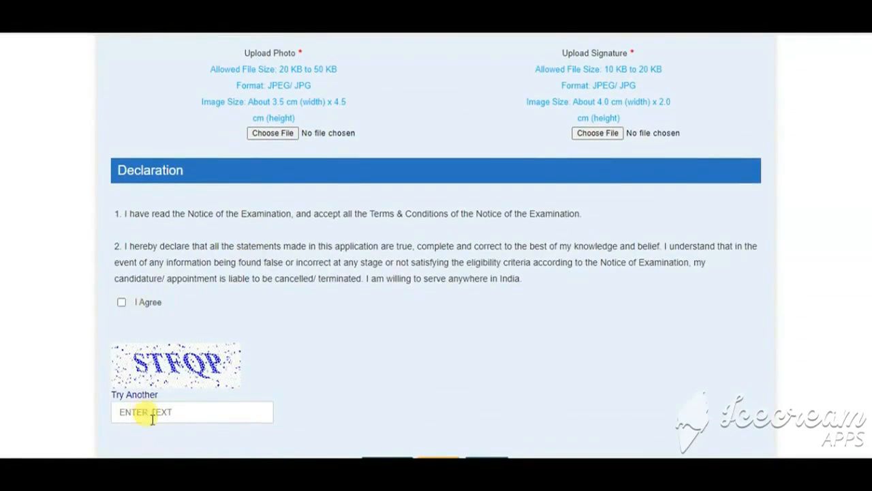
pyautogui.scroll(-2, 209, 340)
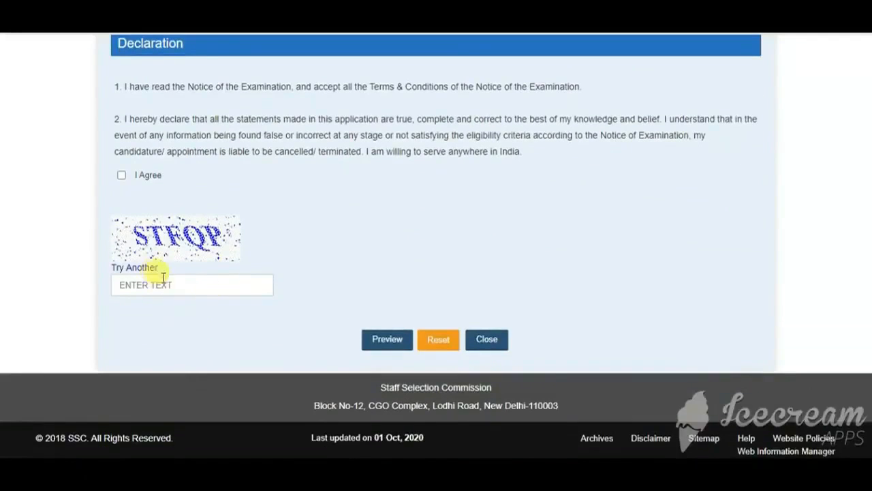
# Preview the completed Junior Engineer application form and submit it
pyautogui.click(393, 340)
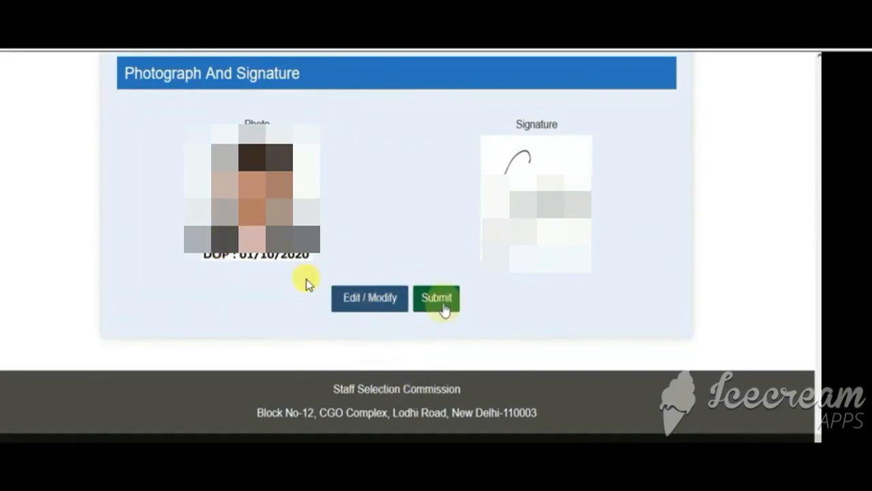
pyautogui.click(440, 300)
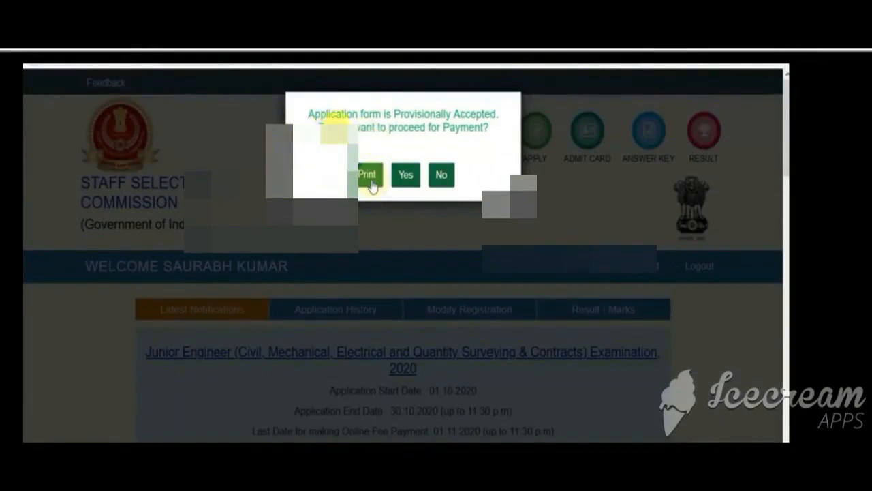